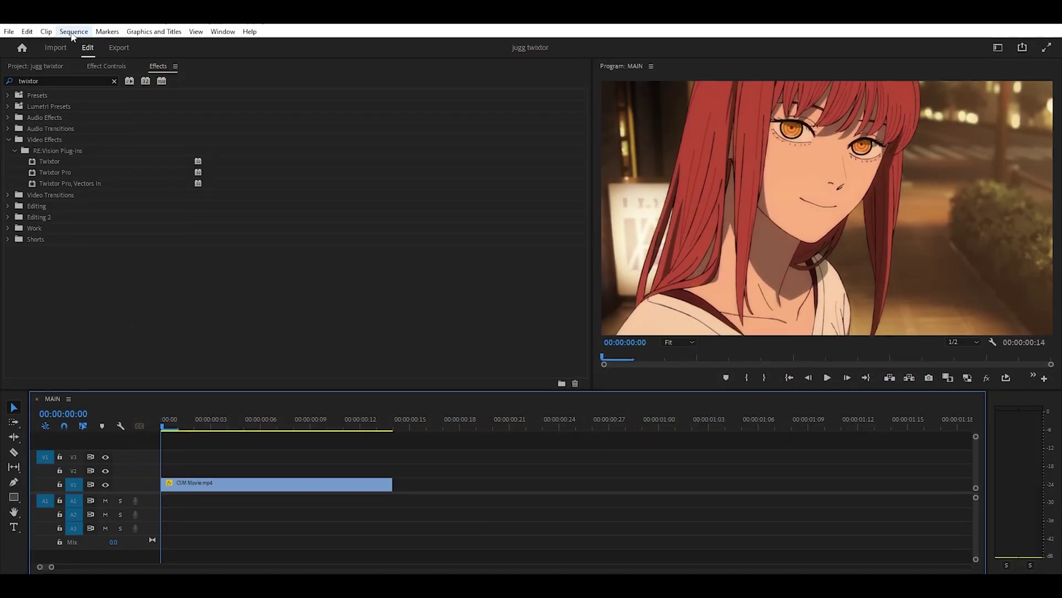
# - Set the MAIN sequence timebase to 15.00 frames/second and select the CSM Movie.mp4 clip
pyautogui.click(73, 32)
pyautogui.click(78, 46)
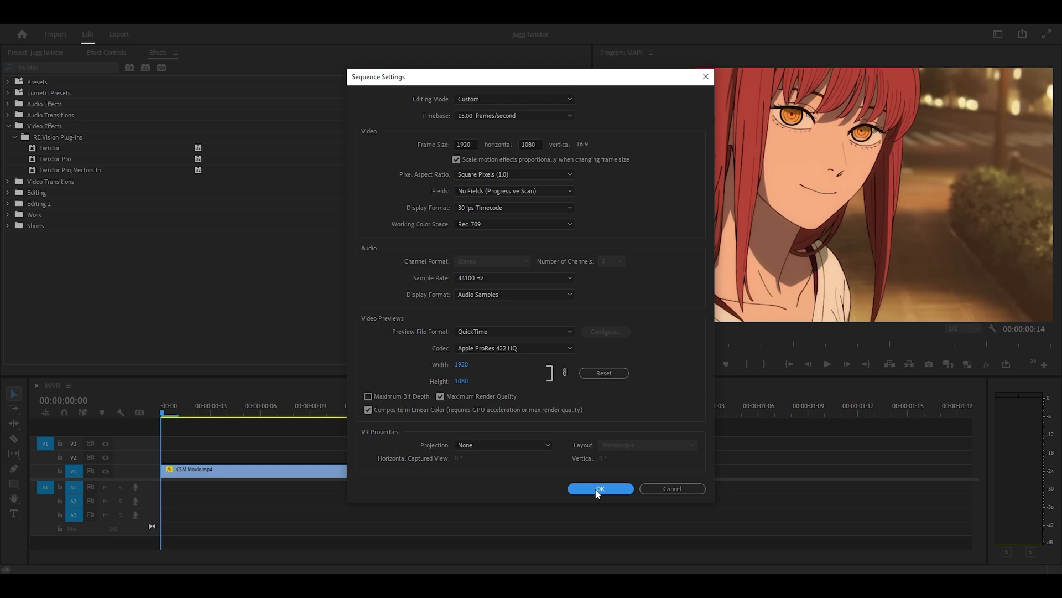
pyautogui.click(599, 489)
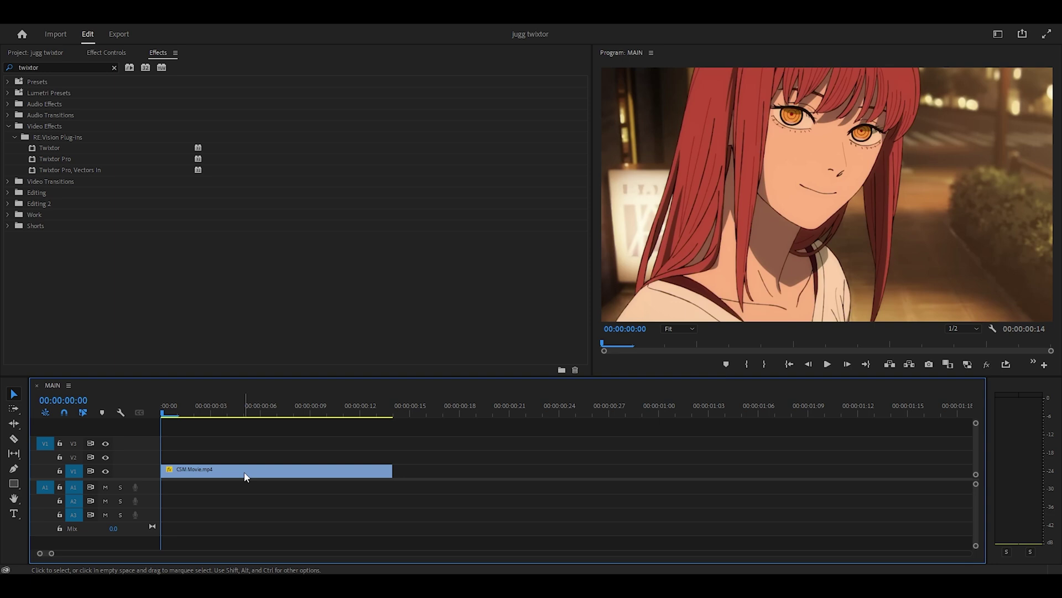
pyautogui.click(274, 470)
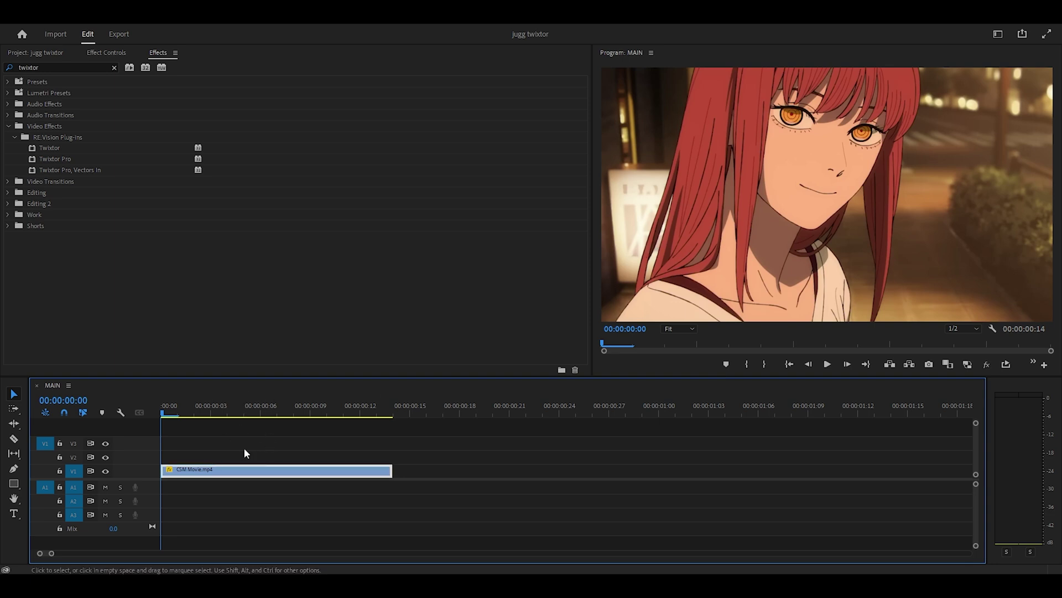
# - Nest the CSM Movie.mp4 clip as Nested Sequence 09 and open it for editing
pyautogui.moveTo(244, 412); pyautogui.dragTo(162, 414)
pyautogui.rightClick(273, 471)
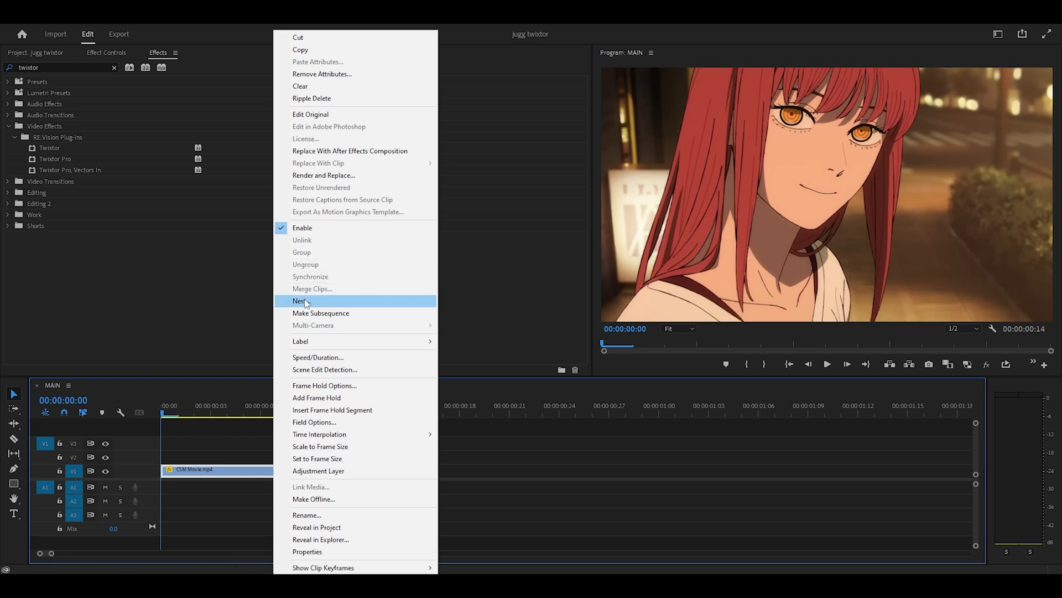
pyautogui.click(302, 300)
pyautogui.click(506, 305)
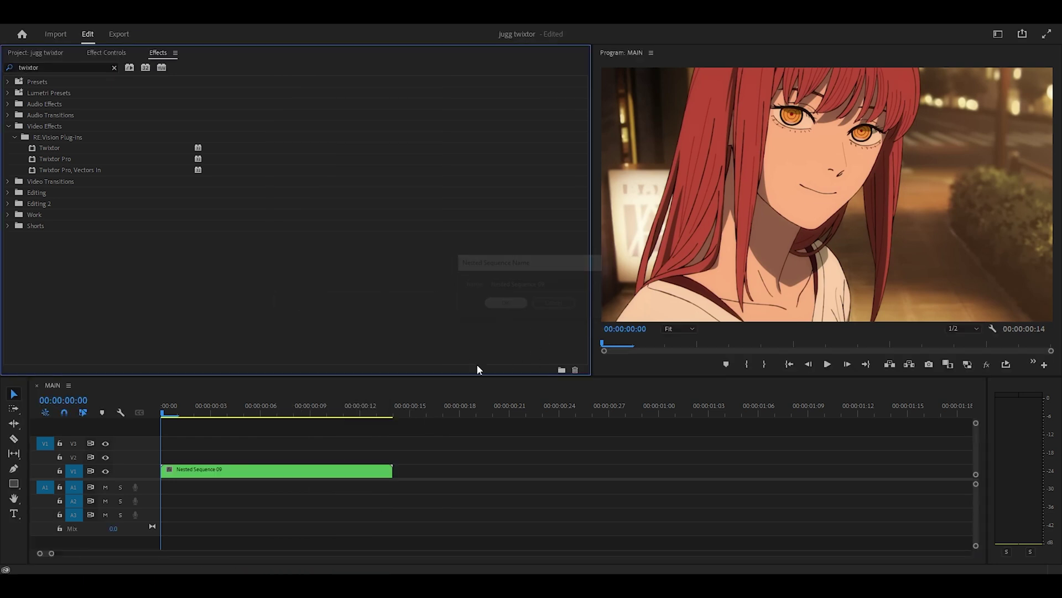
pyautogui.click(283, 474)
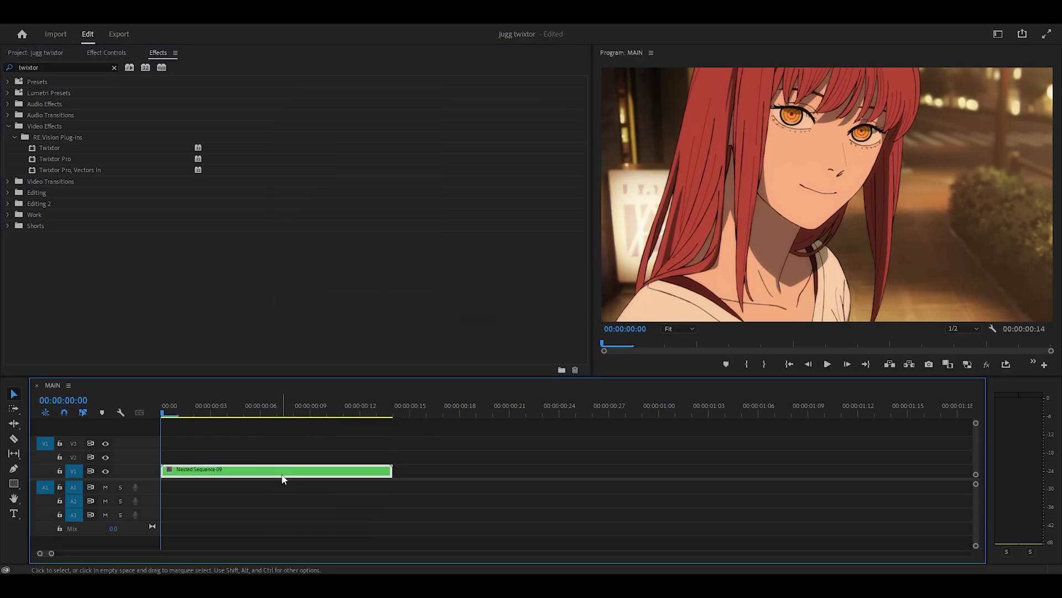
pyautogui.doubleClick(282, 471)
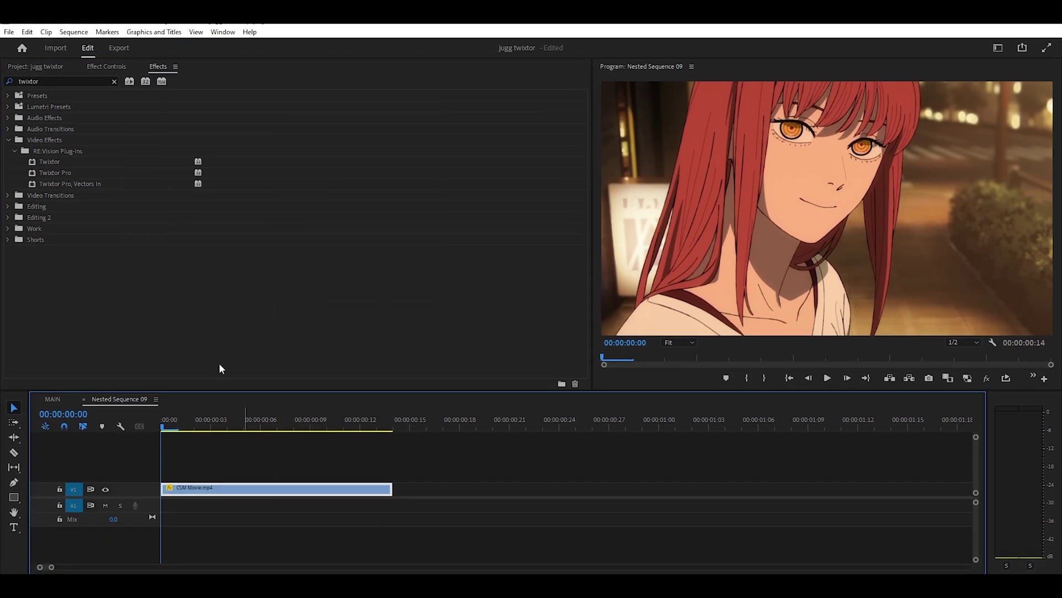
# - Change the nested sequence's timebase to 24.00 frames/second
pyautogui.click(73, 32)
pyautogui.click(94, 44)
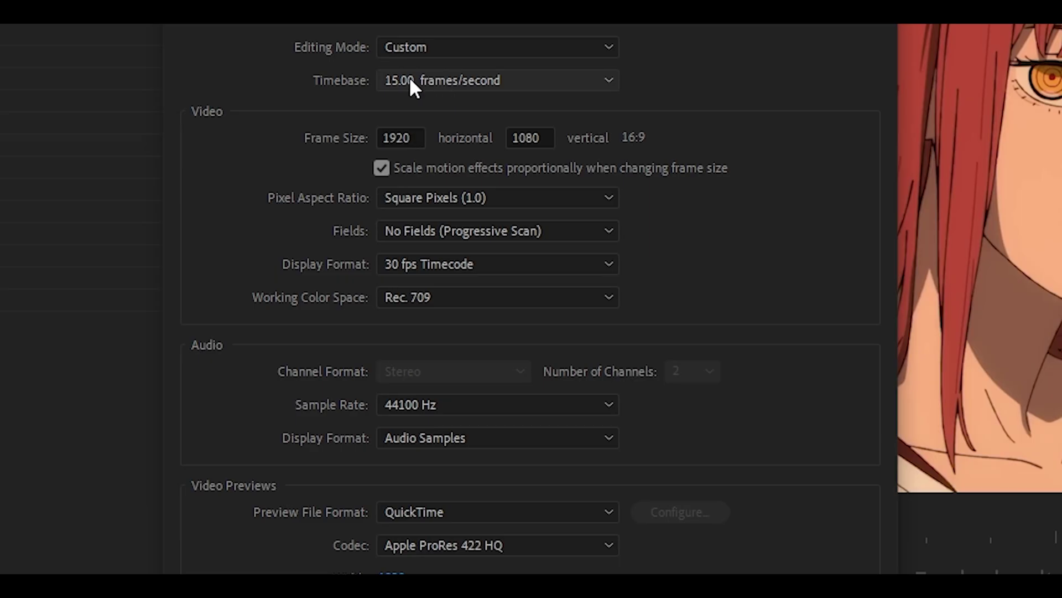
pyautogui.click(470, 129)
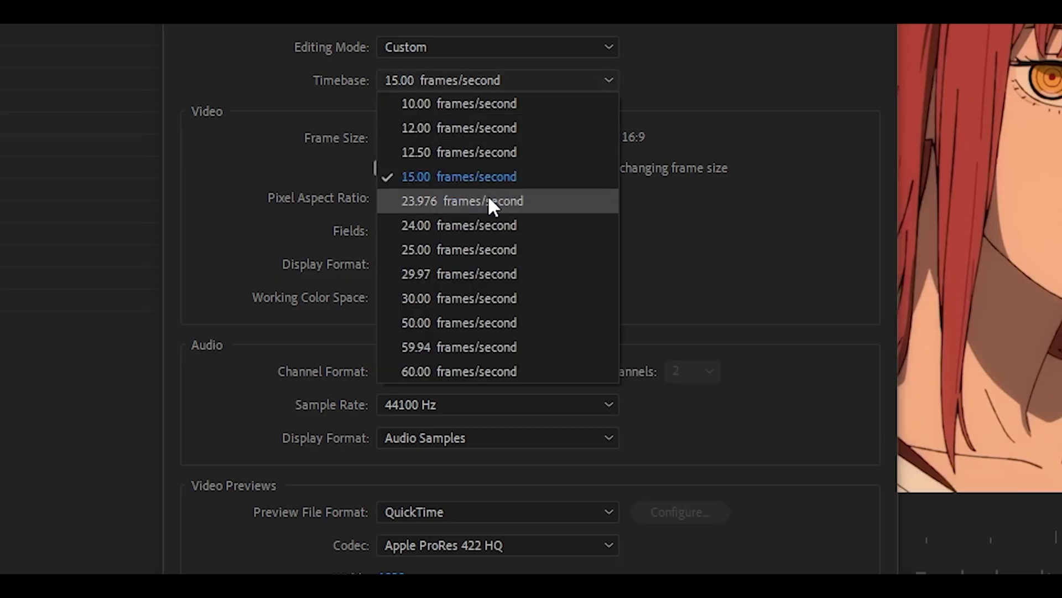
pyautogui.click(410, 227)
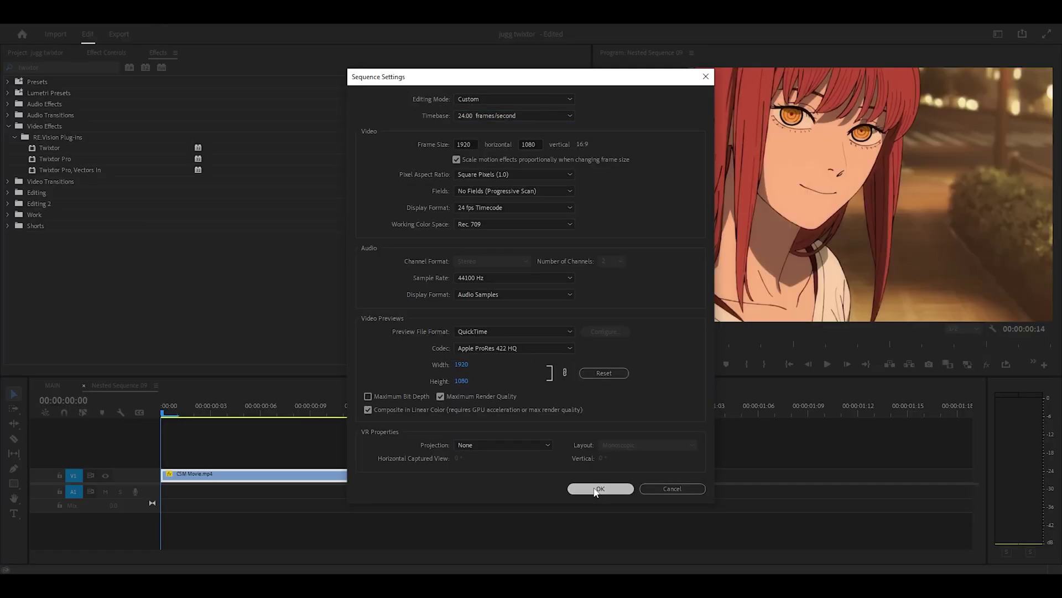
pyautogui.click(596, 489)
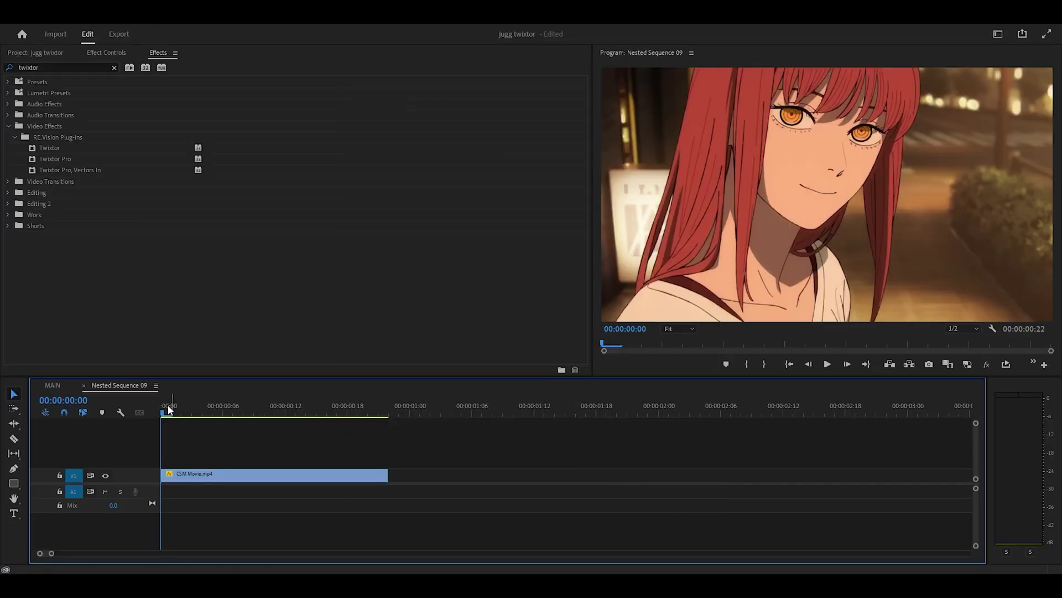
# - With the Razor tool, cut the clip every two frames at frames 2, 4, 6 and 8
pyautogui.press('c')
pyautogui.moveTo(51, 555); pyautogui.dragTo(45, 553)
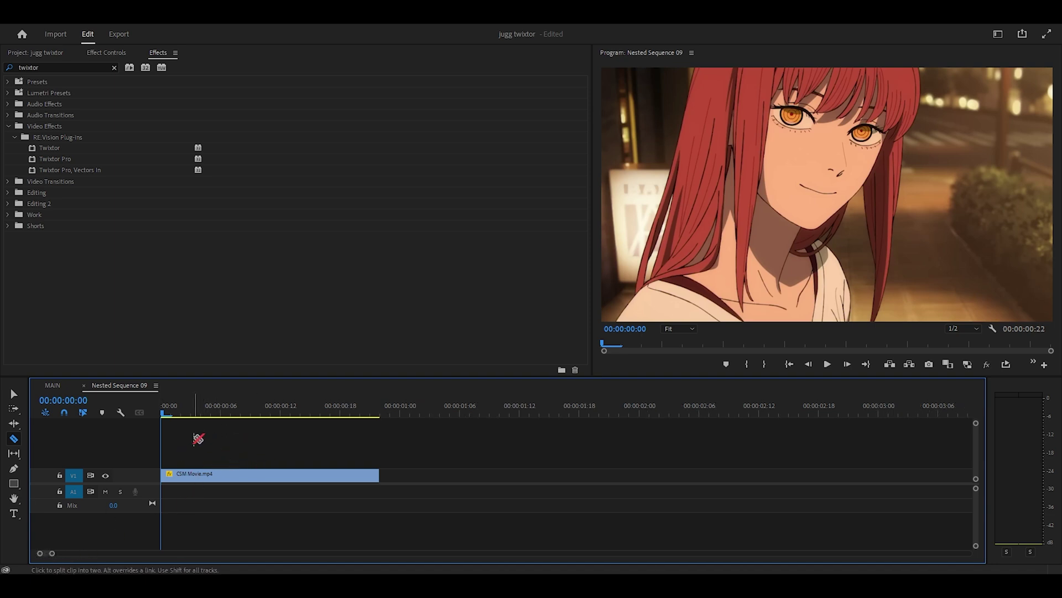
pyautogui.press('Right')
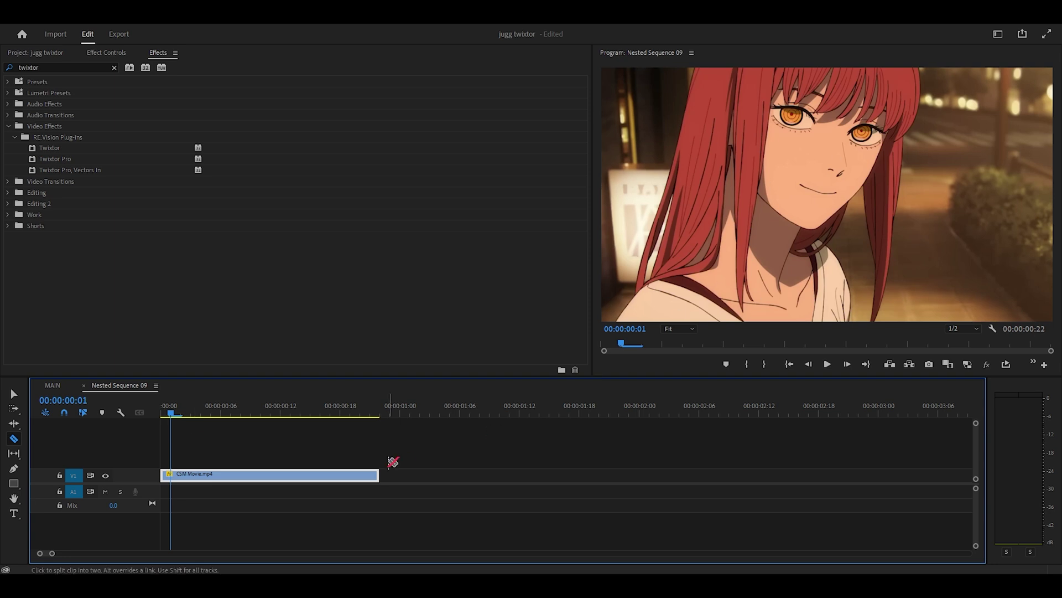
pyautogui.press('Right')
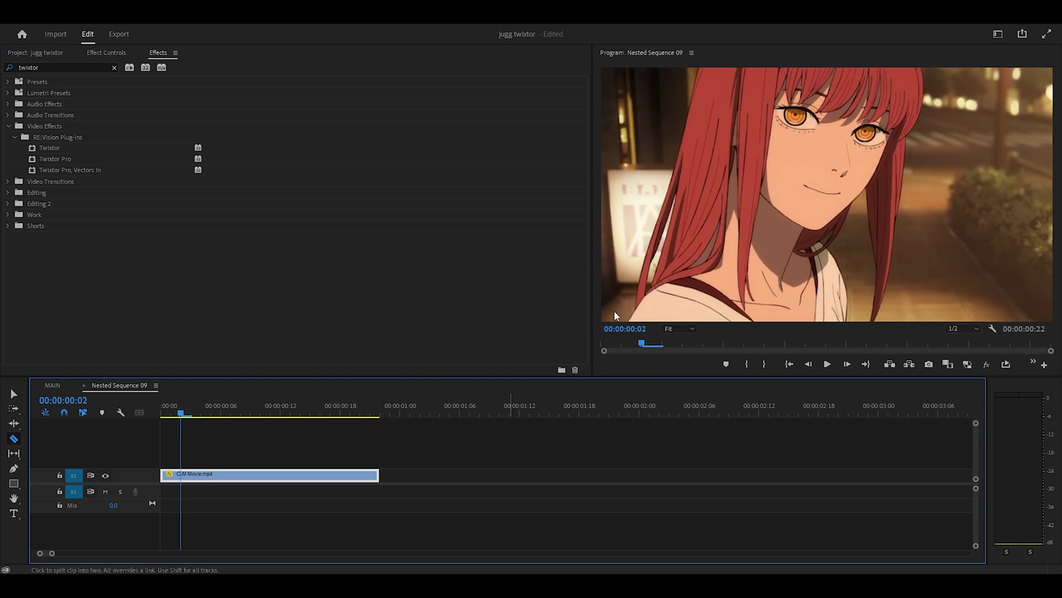
pyautogui.click(182, 473)
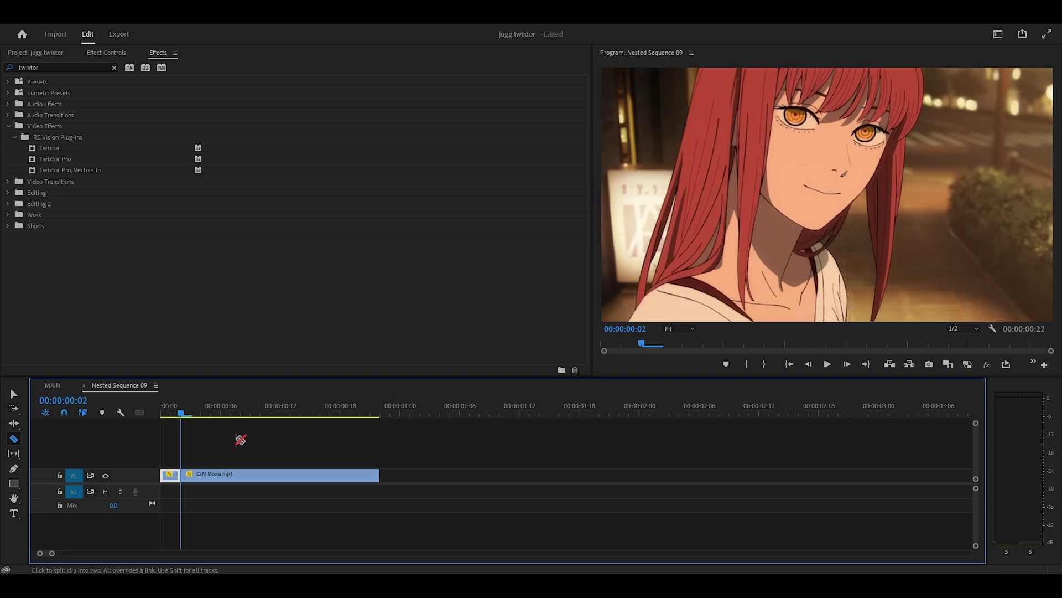
pyautogui.press('Right')
pyautogui.press('Right')
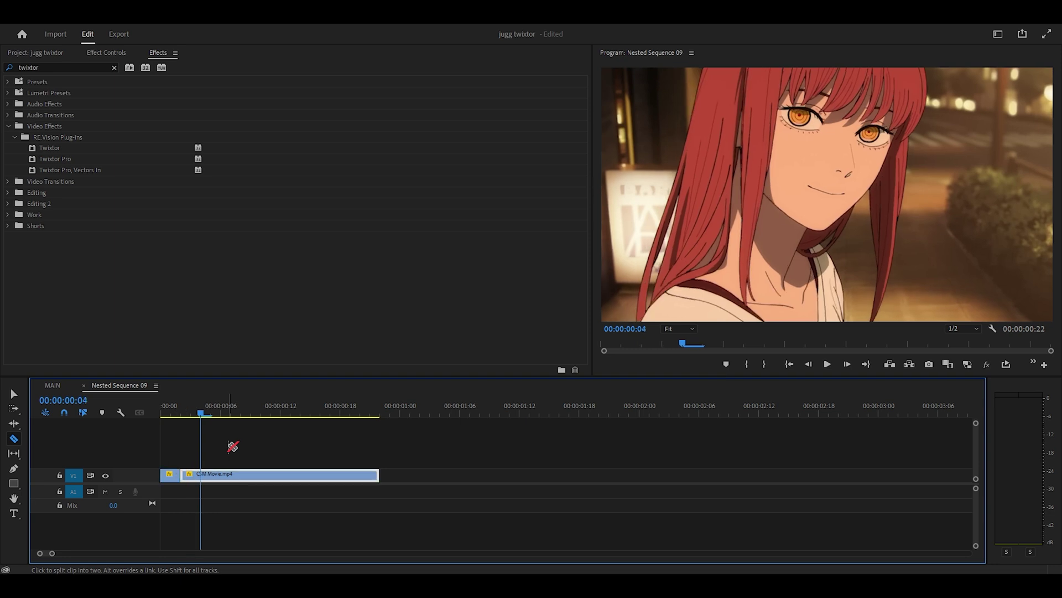
pyautogui.click(200, 474)
pyautogui.press('Right')
pyautogui.press('Right')
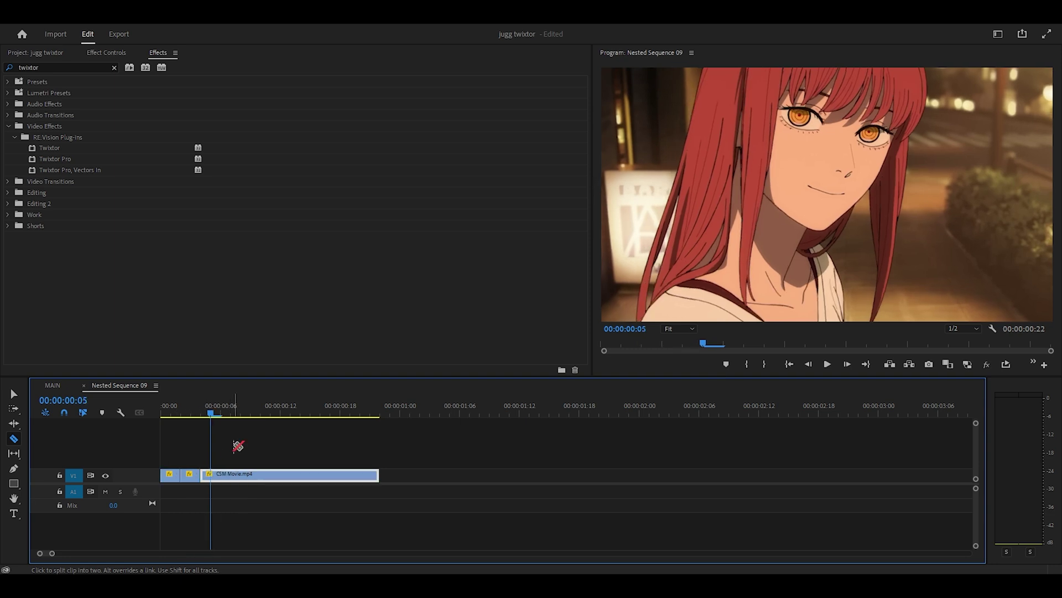
pyautogui.click(222, 475)
pyautogui.press('Right')
pyautogui.press('Right')
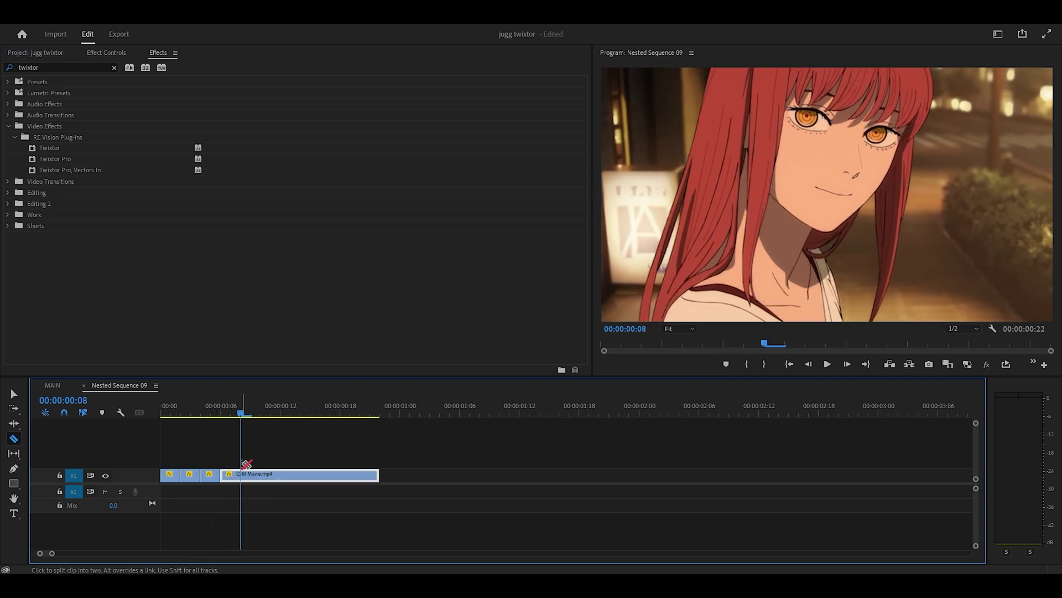
pyautogui.click(241, 474)
pyautogui.press('Right')
pyautogui.press('Right')
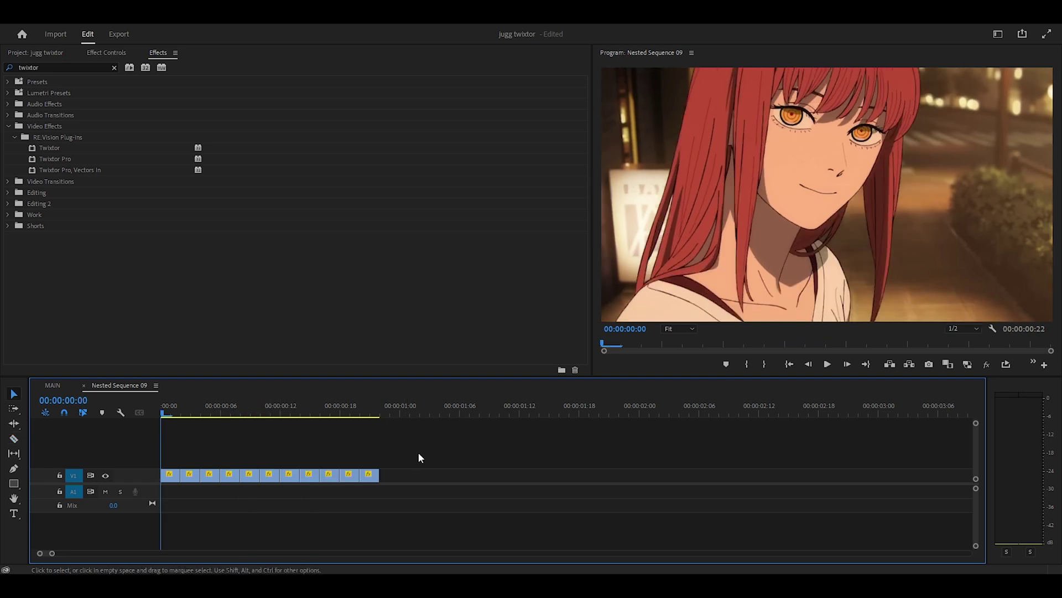
# - Select all clip pieces on V1 and set their speed to 200% in Speed/Duration
pyautogui.moveTo(424, 449); pyautogui.dragTo(167, 493)
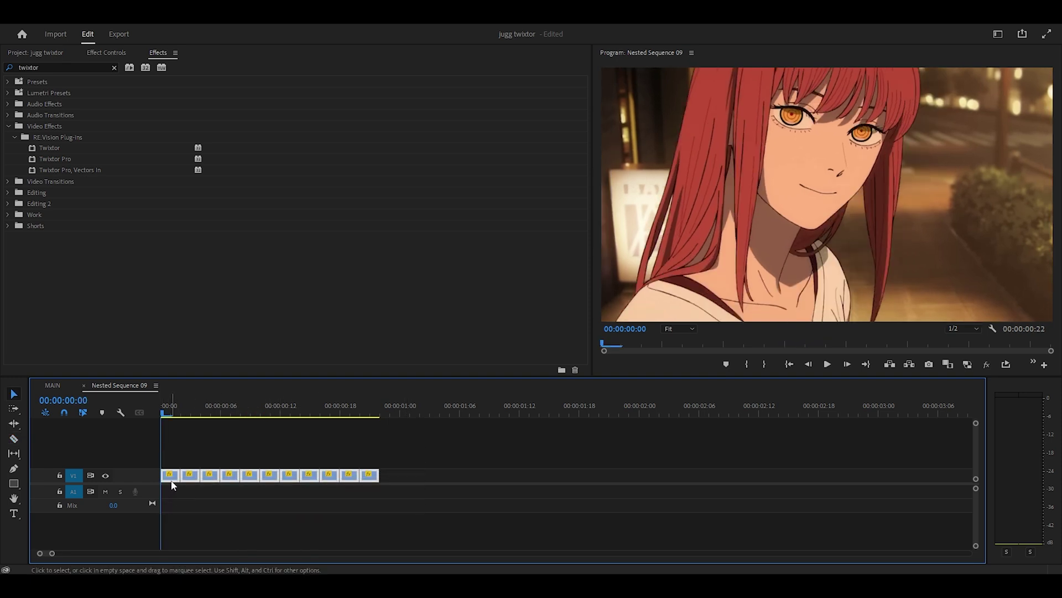
pyautogui.rightClick(170, 476)
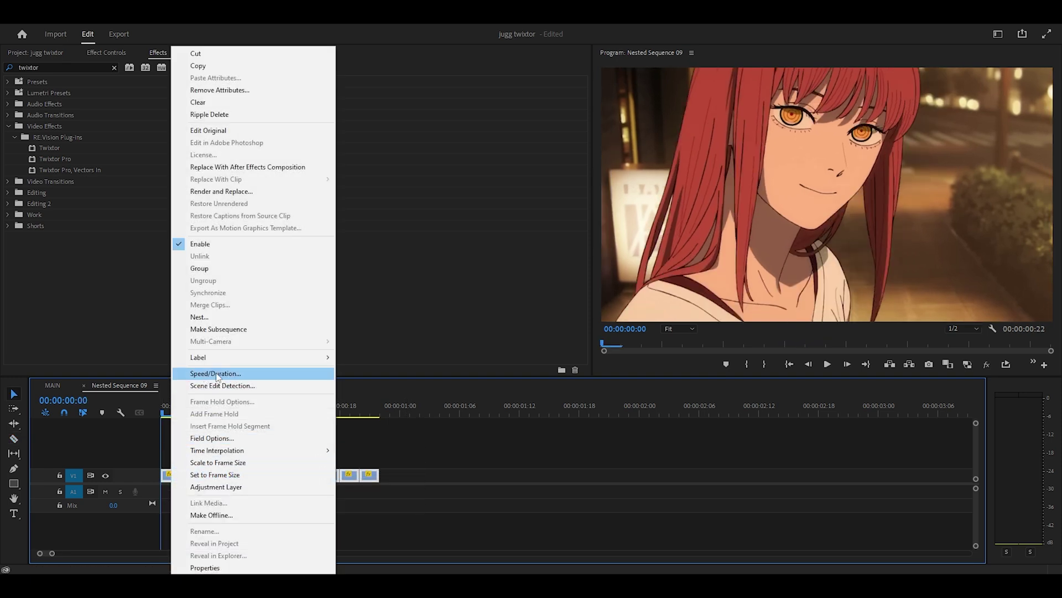
pyautogui.click(223, 374)
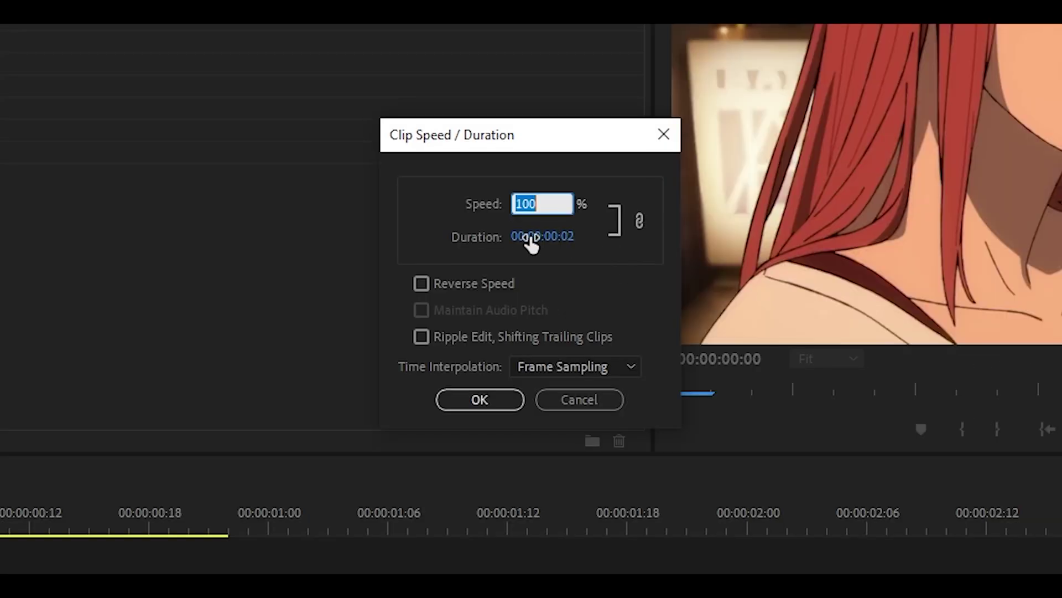
pyautogui.moveTo(556, 241); pyautogui.dragTo(491, 239)
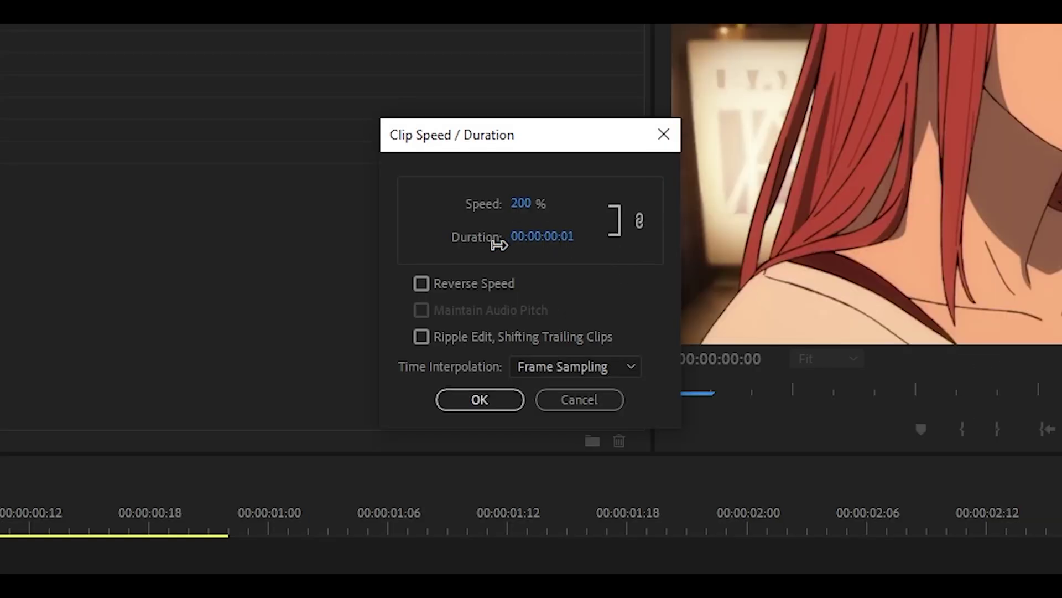
pyautogui.click(572, 235)
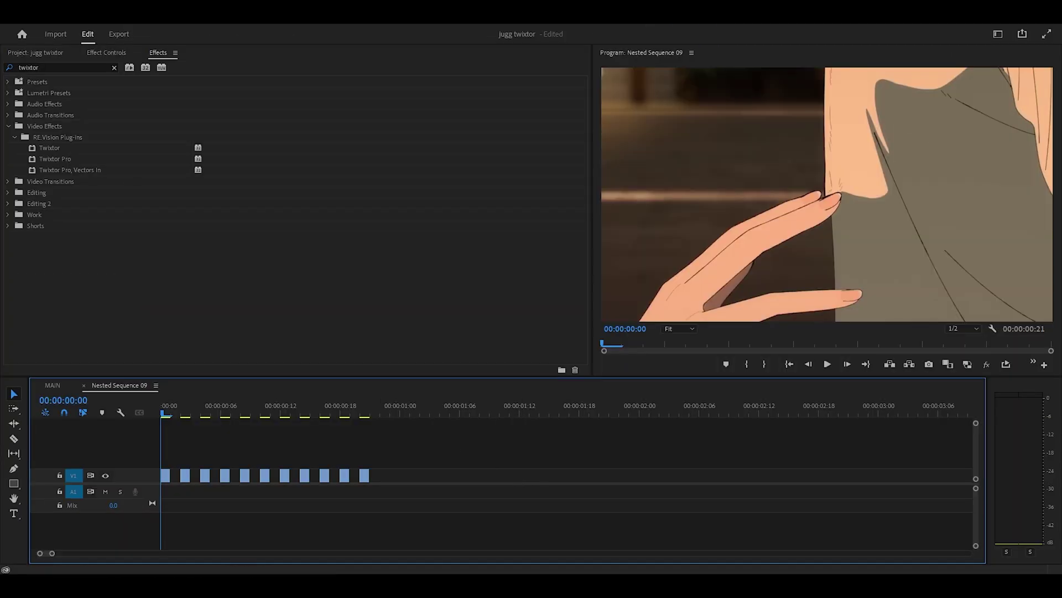
# - Change the nested sequence's timebase to 23.976 frames/second
pyautogui.click(77, 10)
pyautogui.click(149, 31)
pyautogui.click(476, 112)
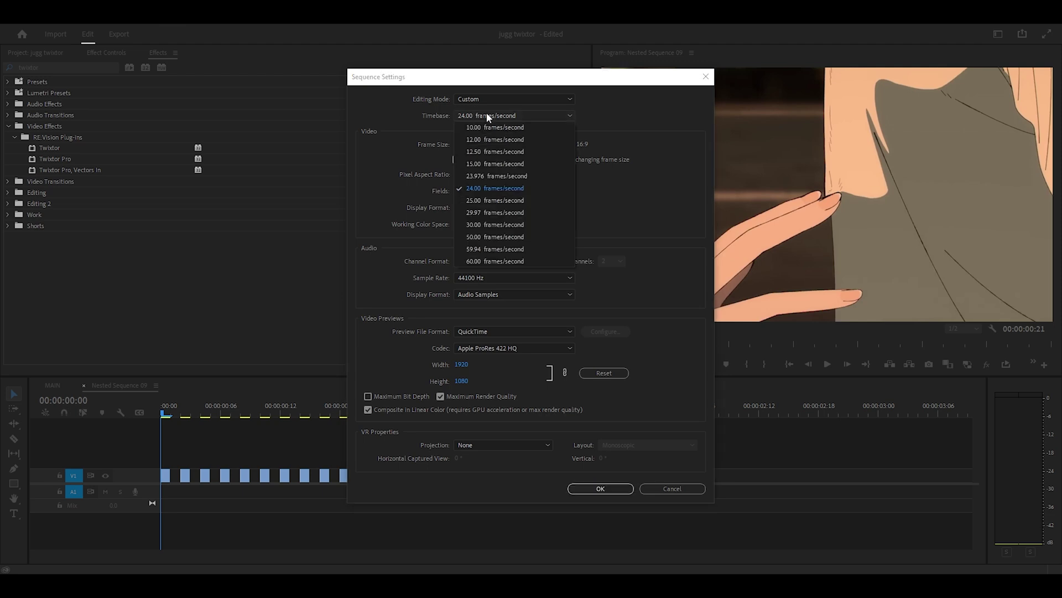
pyautogui.click(474, 175)
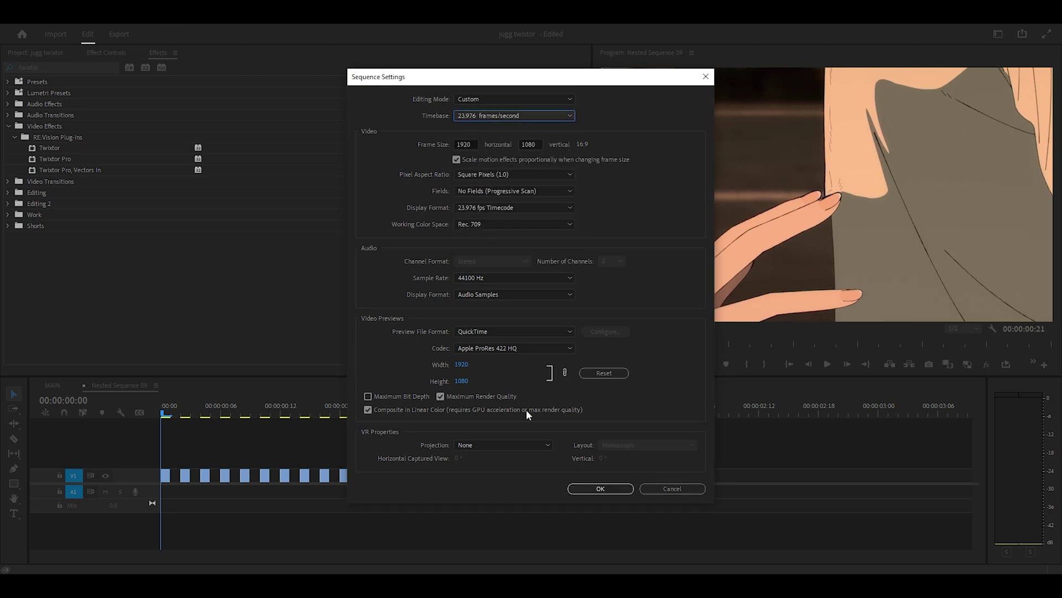
pyautogui.click(587, 490)
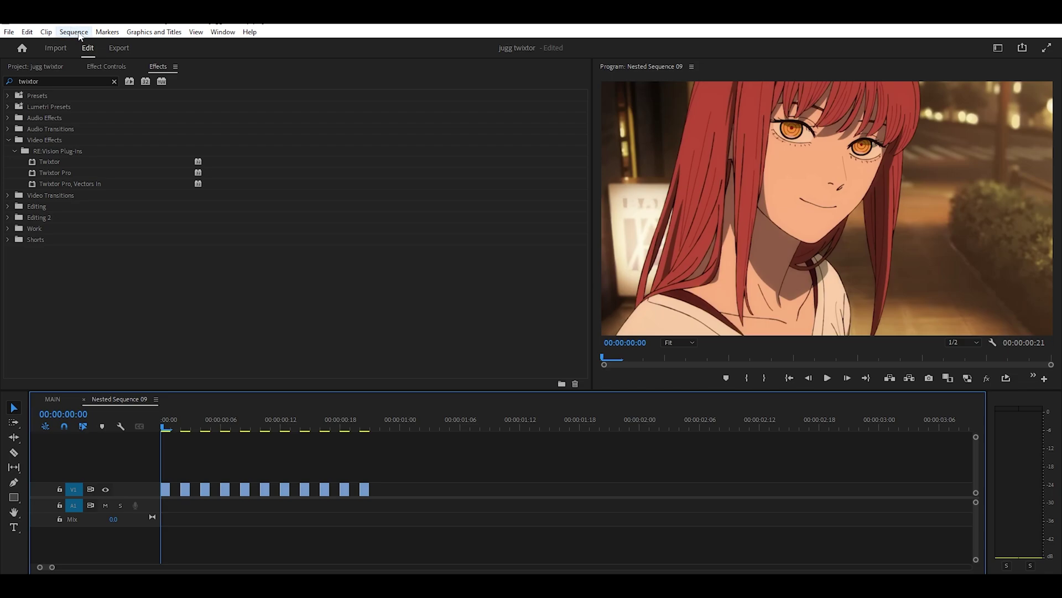
# - Close the gaps between the sped-up pieces and play the result back
pyautogui.click(74, 31)
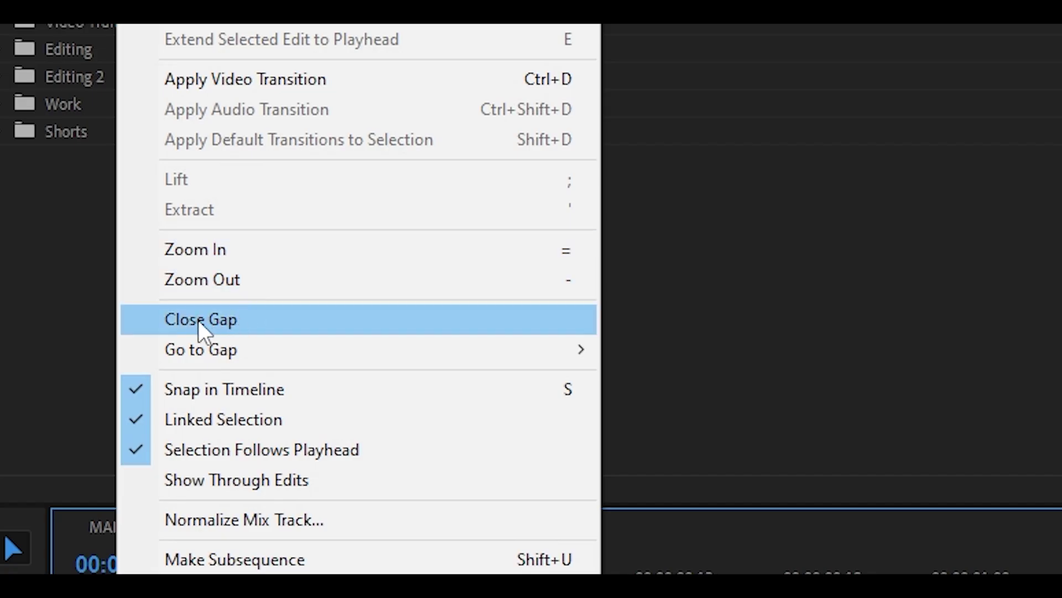
pyautogui.click(198, 320)
pyautogui.moveTo(168, 414)
pyautogui.mouseDown()
pyautogui.moveTo(262, 414)
pyautogui.moveTo(162, 413)
pyautogui.mouseUp()
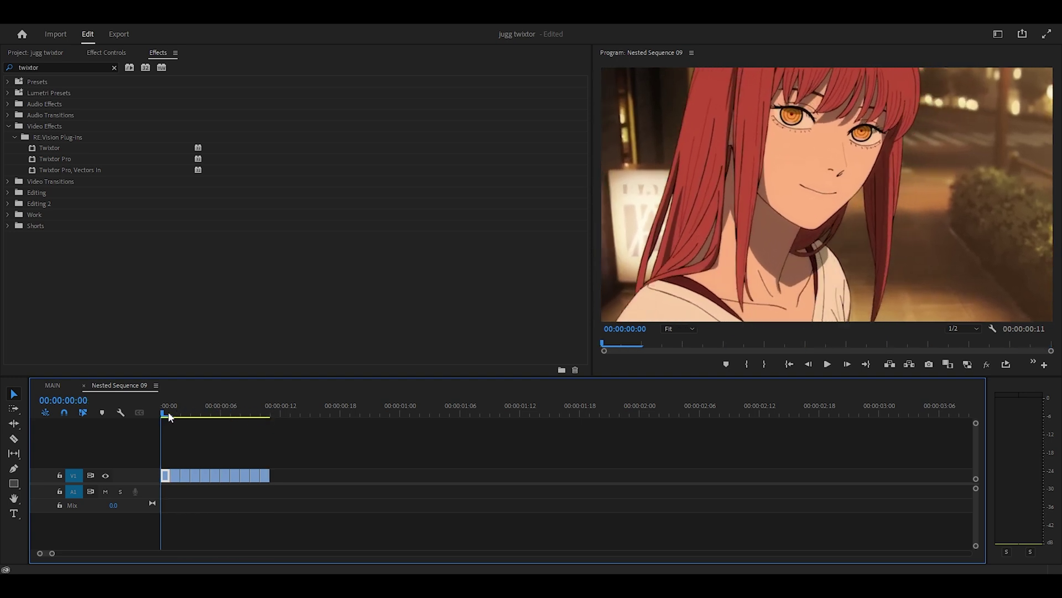
pyautogui.press('space')
pyautogui.click(217, 411)
# - Create a new Adjustment Layer in the project bin and place it on V1 after the clip pieces
pyautogui.click(37, 53)
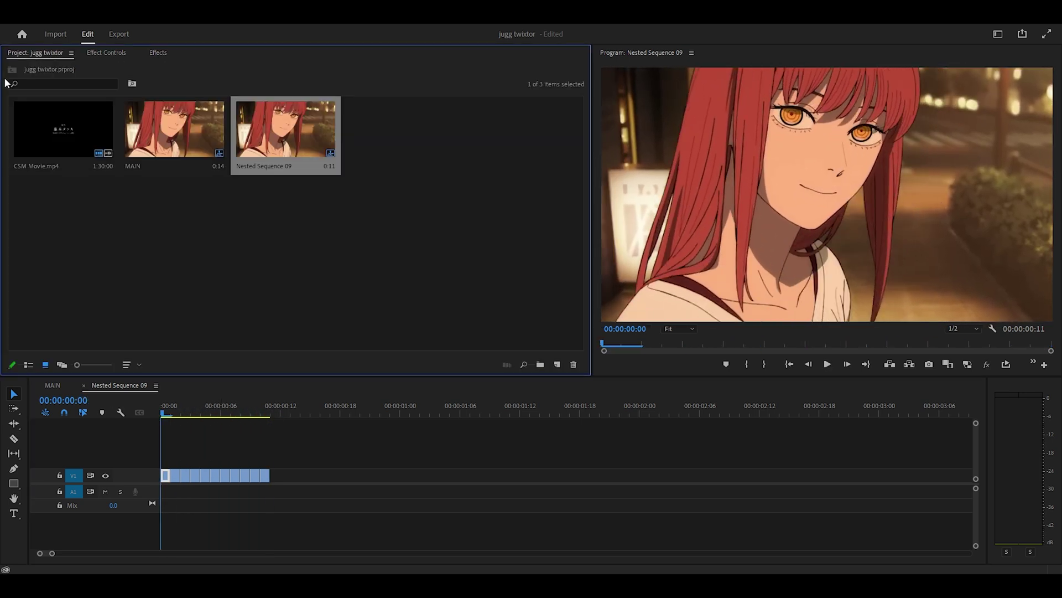
pyautogui.rightClick(407, 139)
pyautogui.moveTo(498, 185)
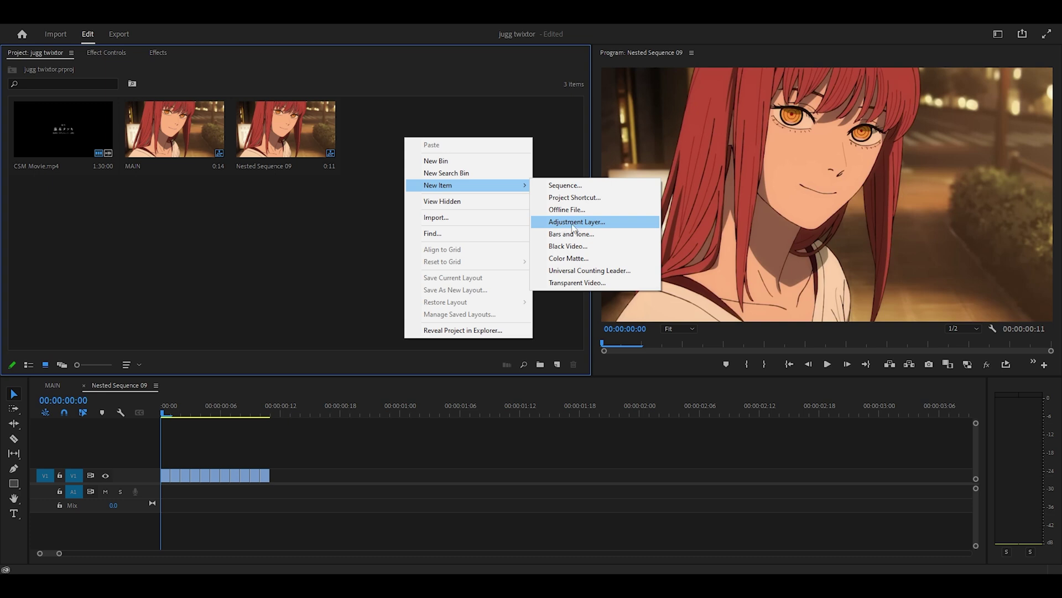
pyautogui.click(573, 226)
pyautogui.click(547, 334)
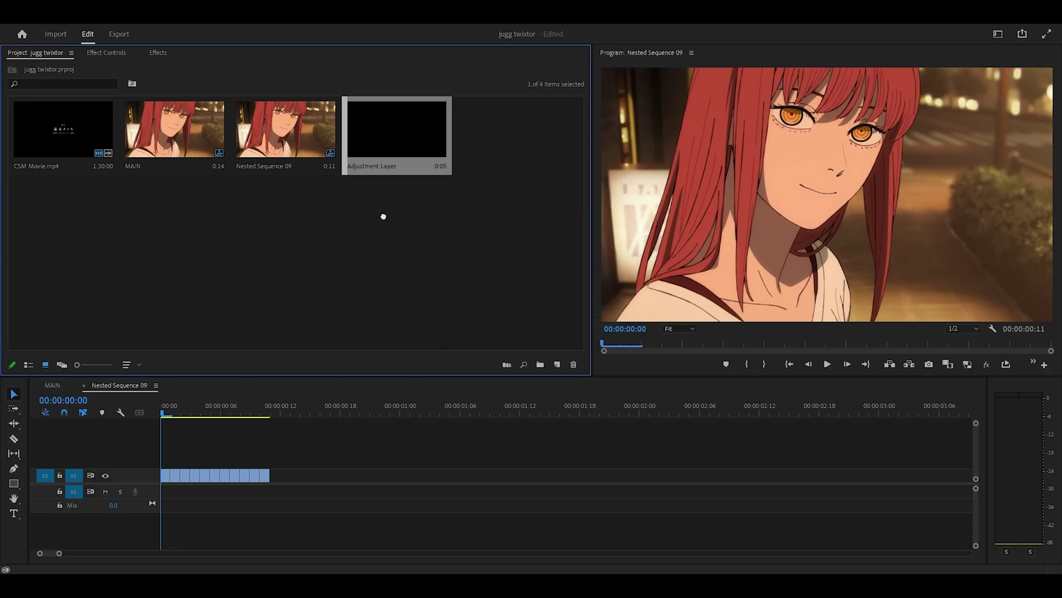
pyautogui.moveTo(390, 144); pyautogui.dragTo(908, 471)
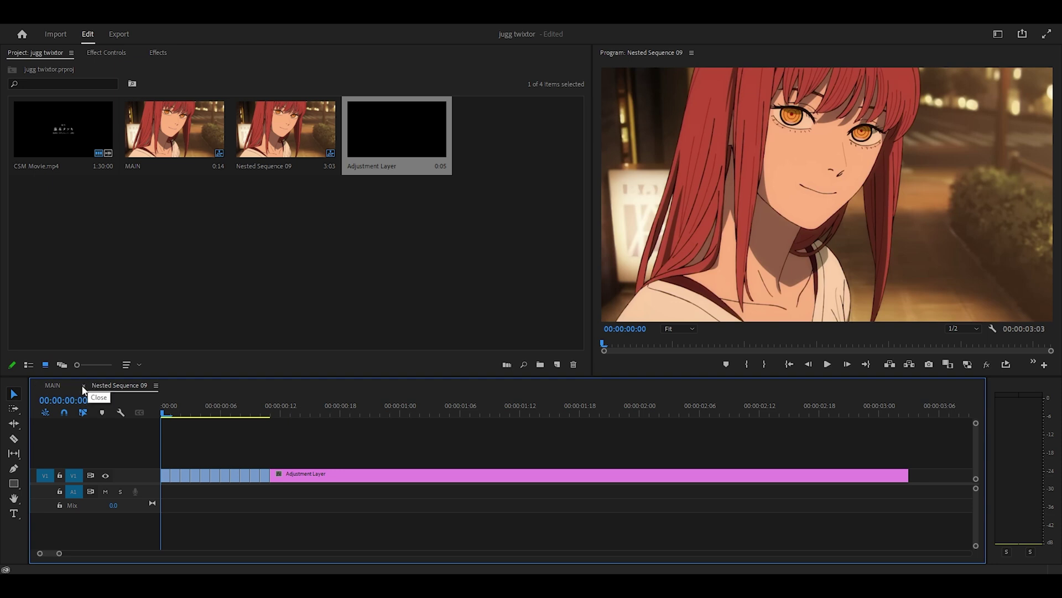
# - Return to MAIN and apply Twixtor Pro to the Nested Sequence 09 clip
pyautogui.click(84, 385)
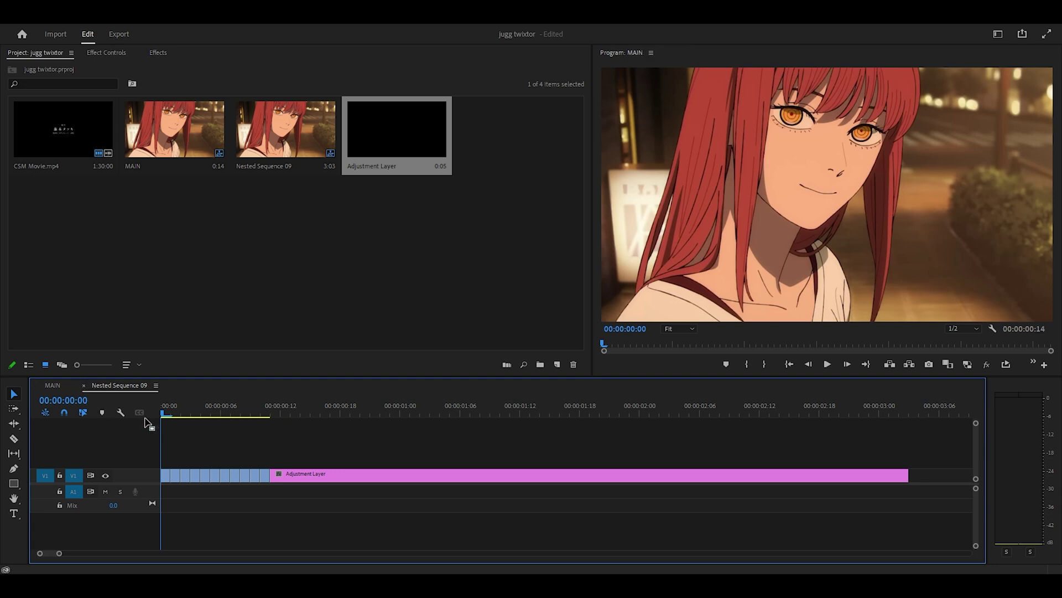
pyautogui.click(102, 52)
pyautogui.click(157, 52)
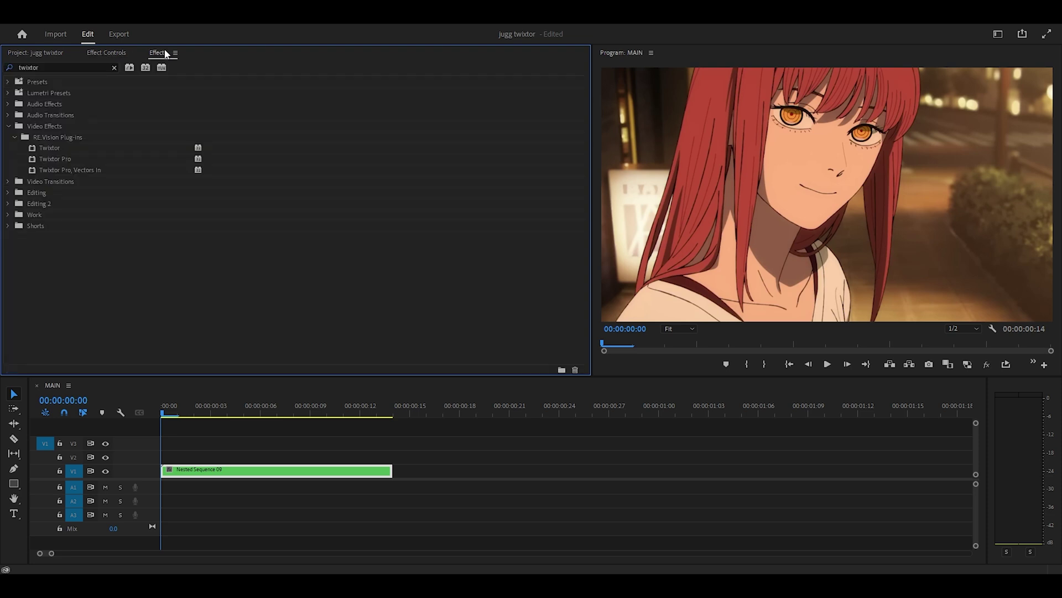
pyautogui.moveTo(55, 159); pyautogui.dragTo(211, 469)
# - Set Twixtor's Time Remap Mode to Frame Number in Effect Controls
pyautogui.click(105, 53)
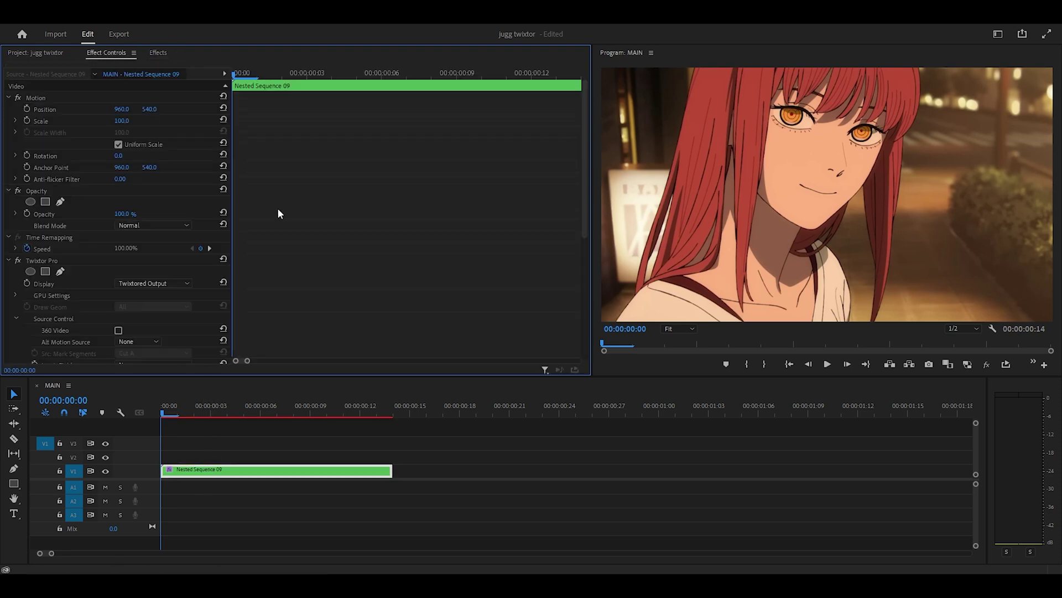
pyautogui.scroll(-6, 277, 214)
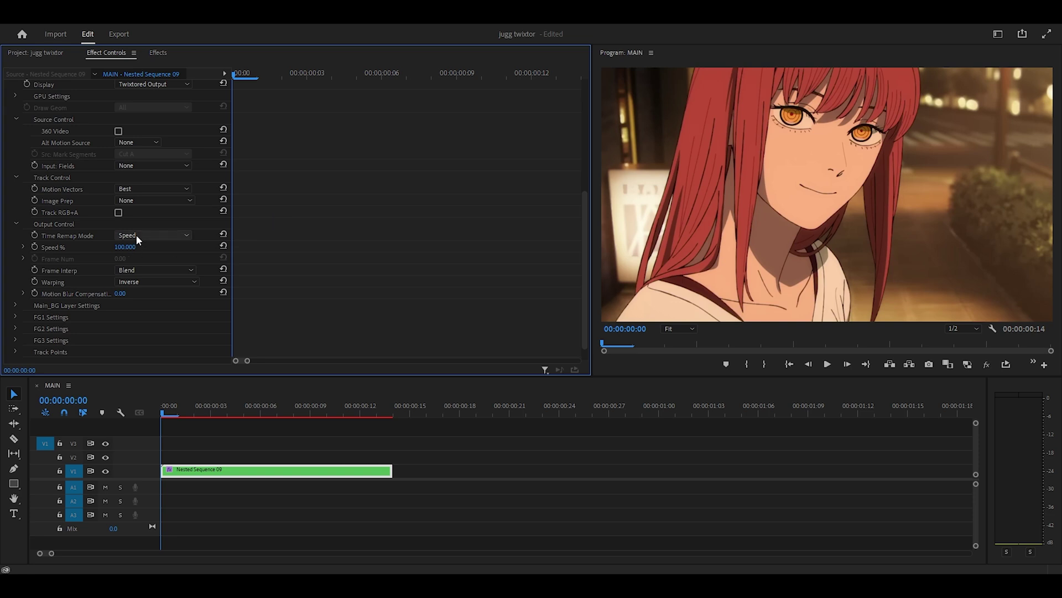
pyautogui.click(126, 235)
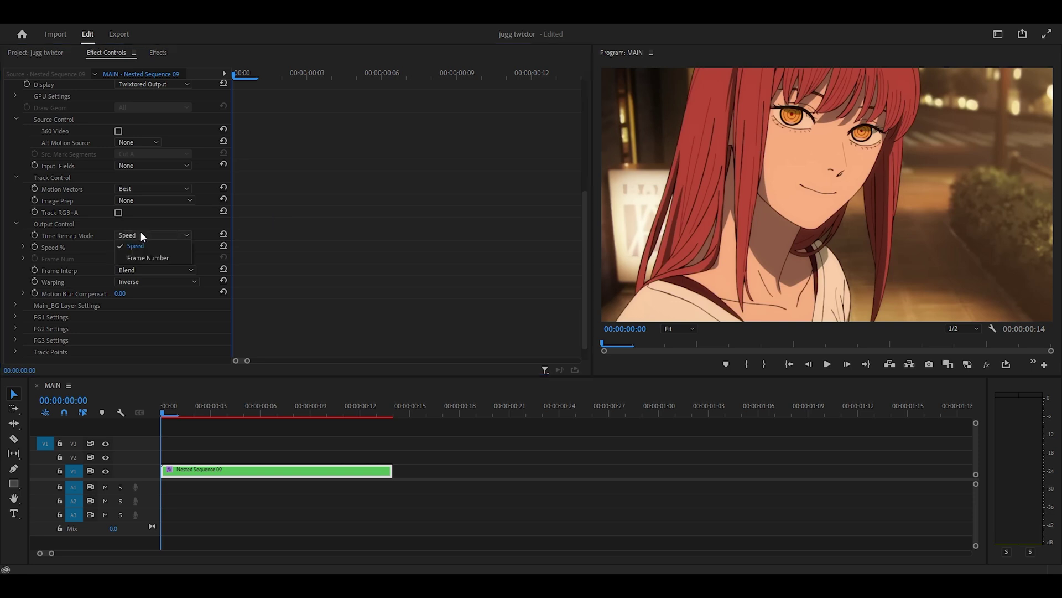
pyautogui.click(138, 257)
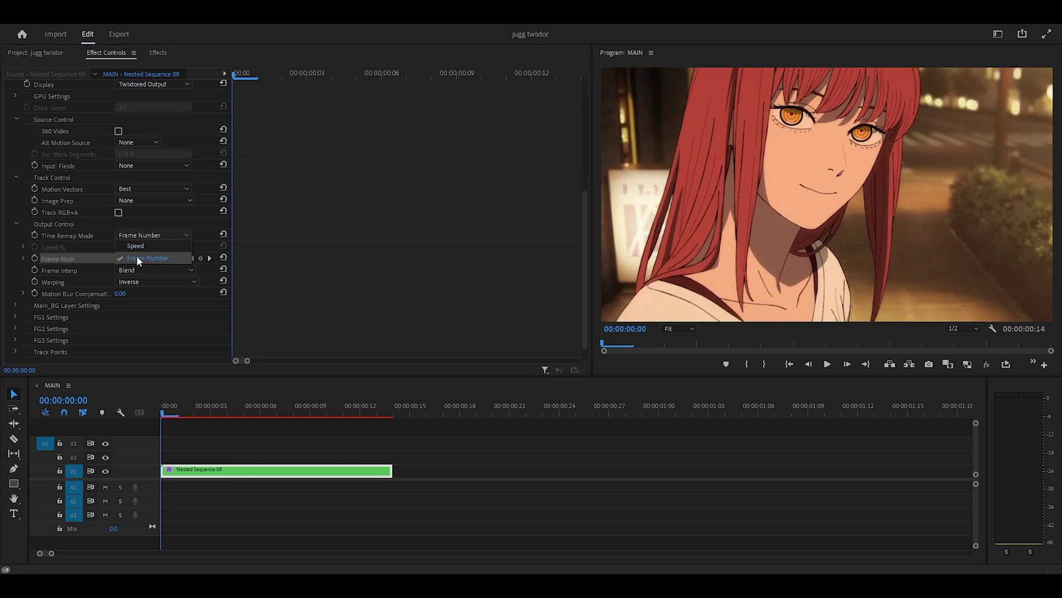
# - Add a starting Frame Num keyframe and move the playhead to frame 11
pyautogui.click(35, 258)
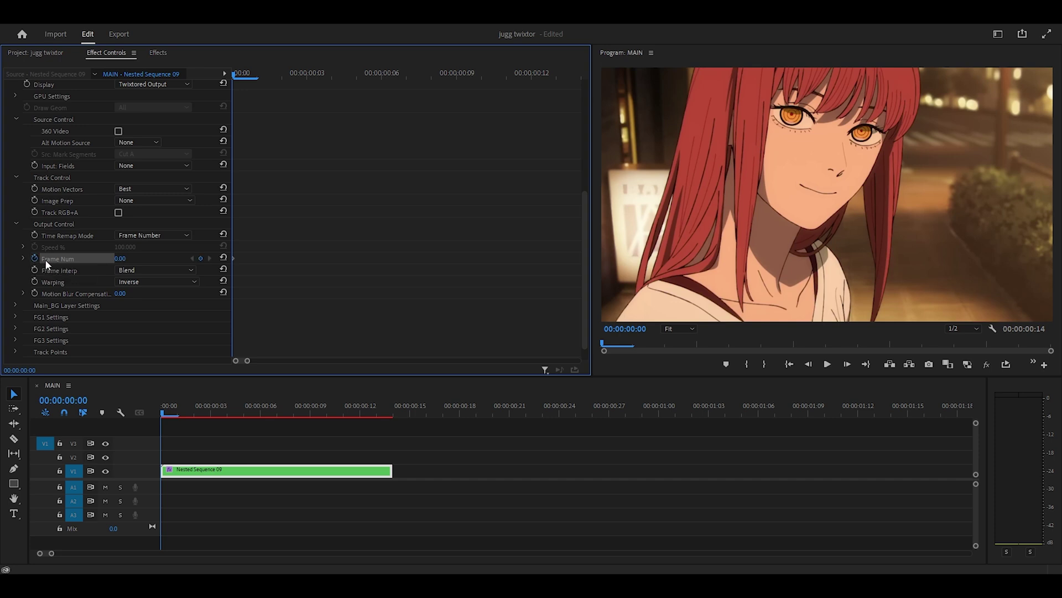
pyautogui.click(263, 406)
pyautogui.press('space')
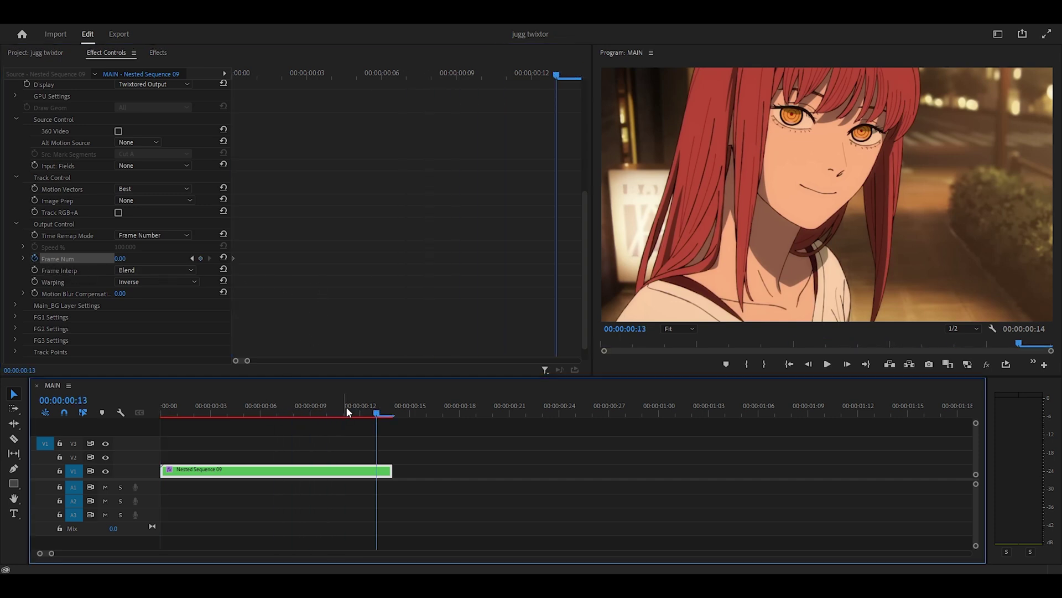
pyautogui.moveTo(347, 406); pyautogui.dragTo(376, 414)
pyautogui.press('Right')
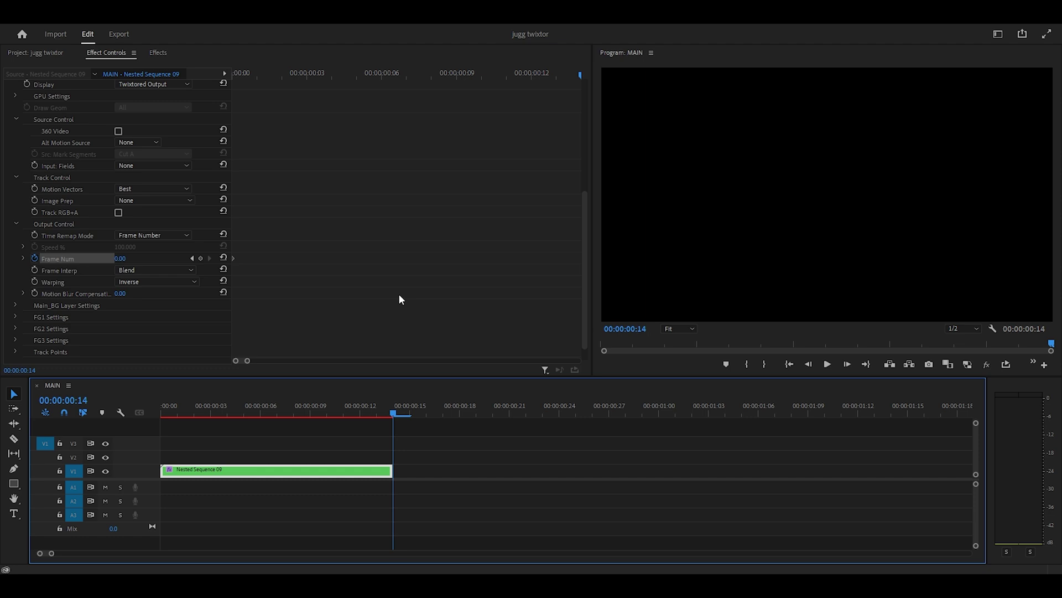
pyautogui.press('Left')
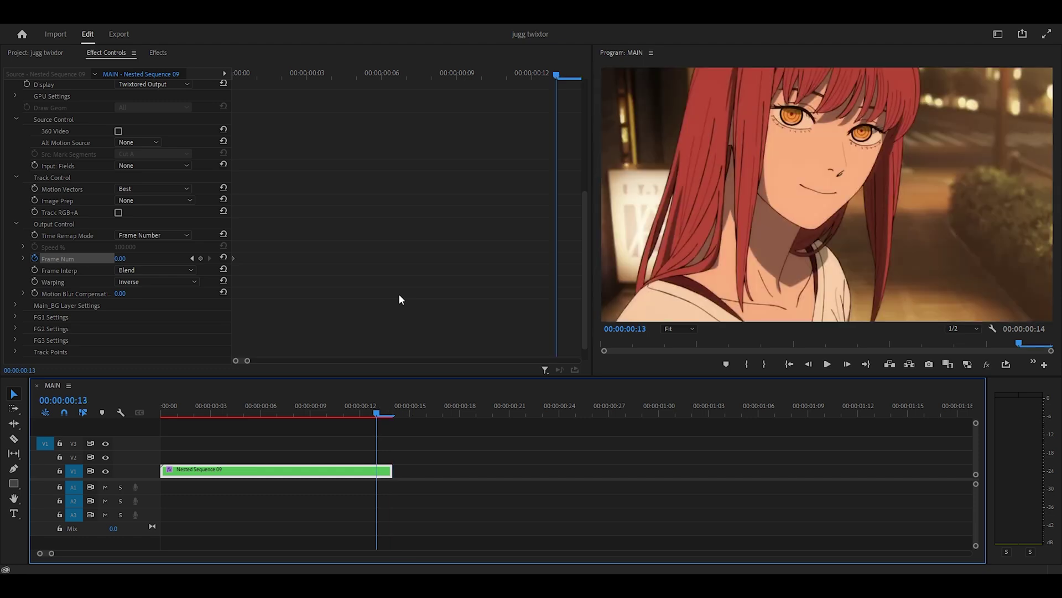
pyautogui.click(392, 295)
pyautogui.press('Left')
pyautogui.press('Left')
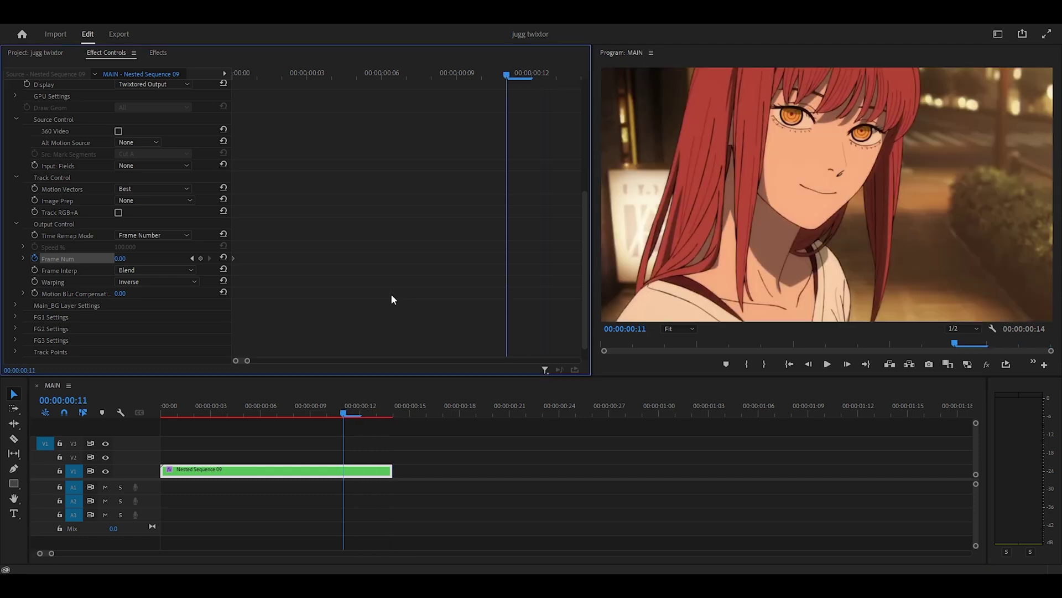
# - Set Frame Num to 6.00 at frame 11, creating a second keyframe
pyautogui.click(129, 258)
pyautogui.press('Return')
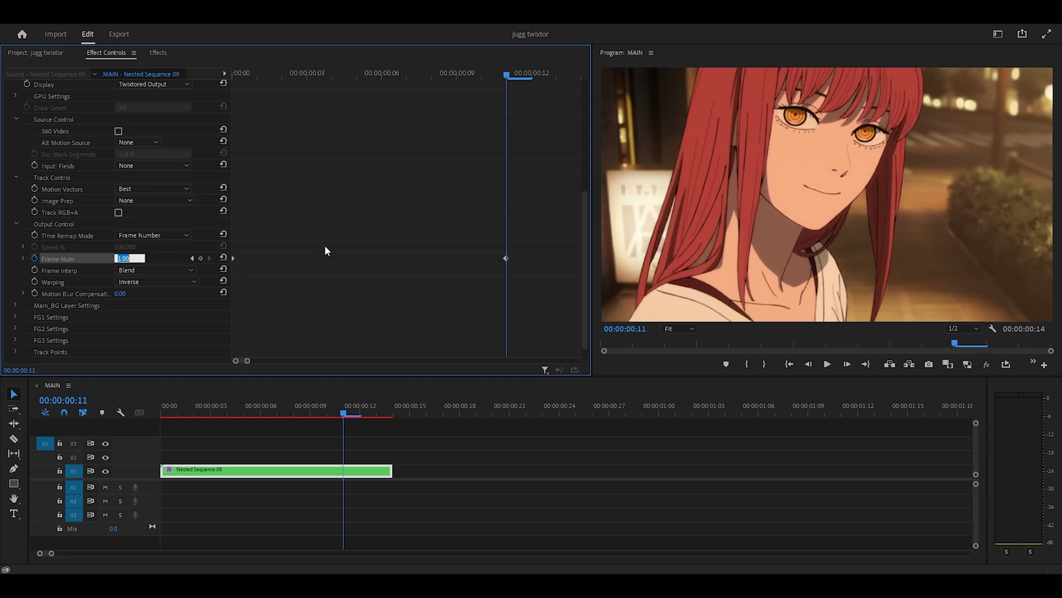
pyautogui.press('Up')
pyautogui.press('Up')
pyautogui.press('Up')
pyautogui.press('Up')
pyautogui.press('Up')
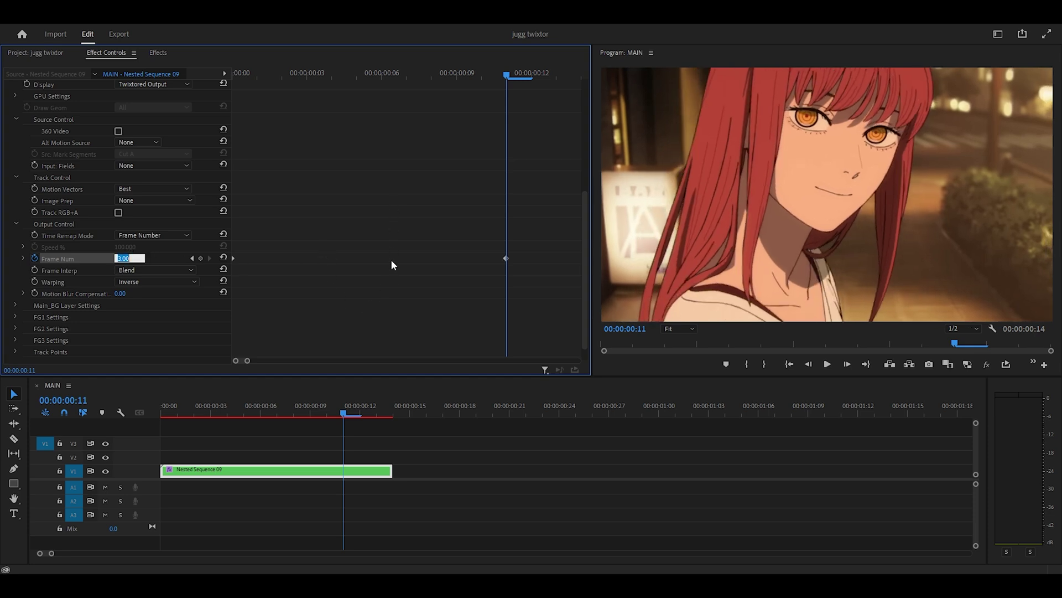
pyautogui.press('Up')
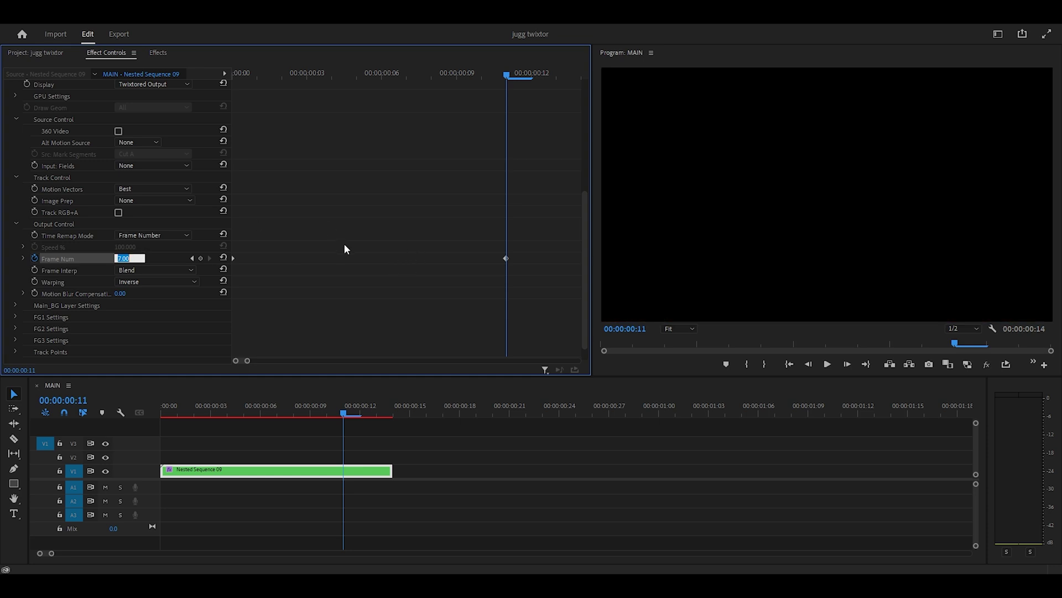
pyautogui.click(377, 234)
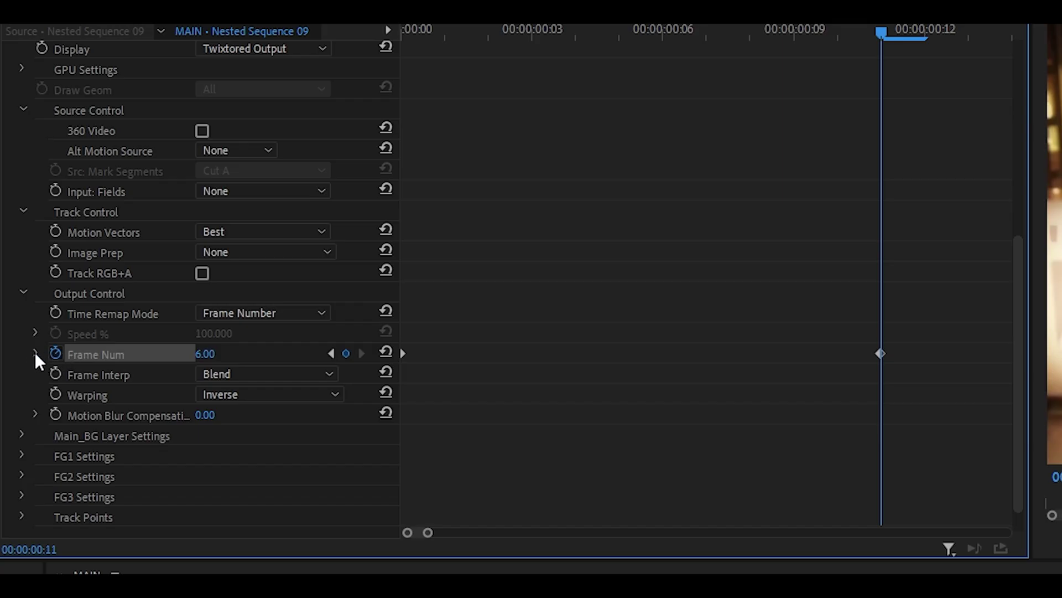
# - Ease the frame-11 Frame Num keyframe by dragging its velocity Bezier handle left
pyautogui.click(35, 354)
pyautogui.press('Left')
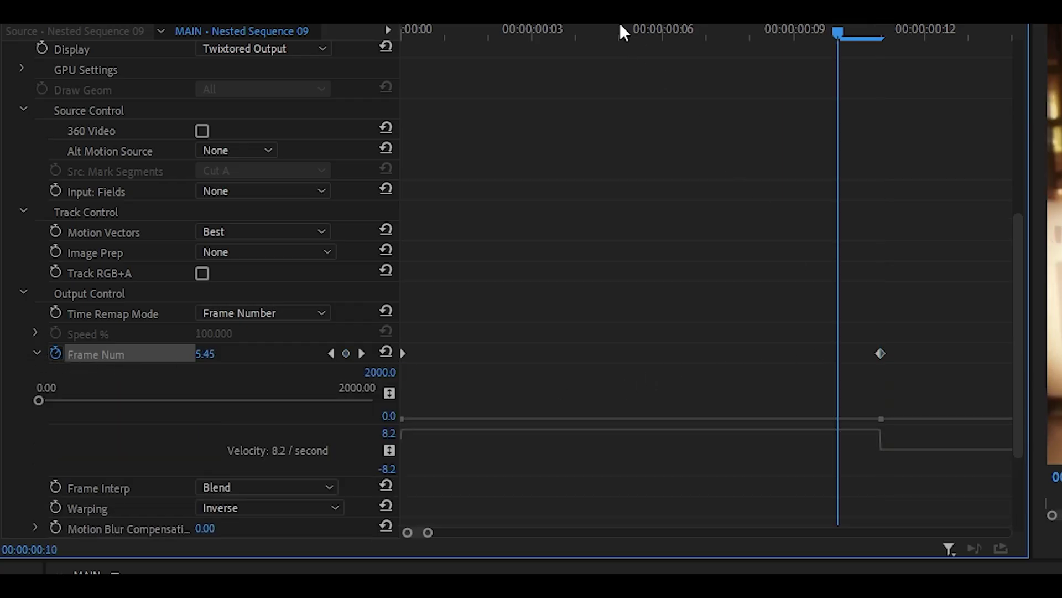
pyautogui.press('Home')
pyautogui.click(880, 353)
pyautogui.scroll(-4, 769, 367)
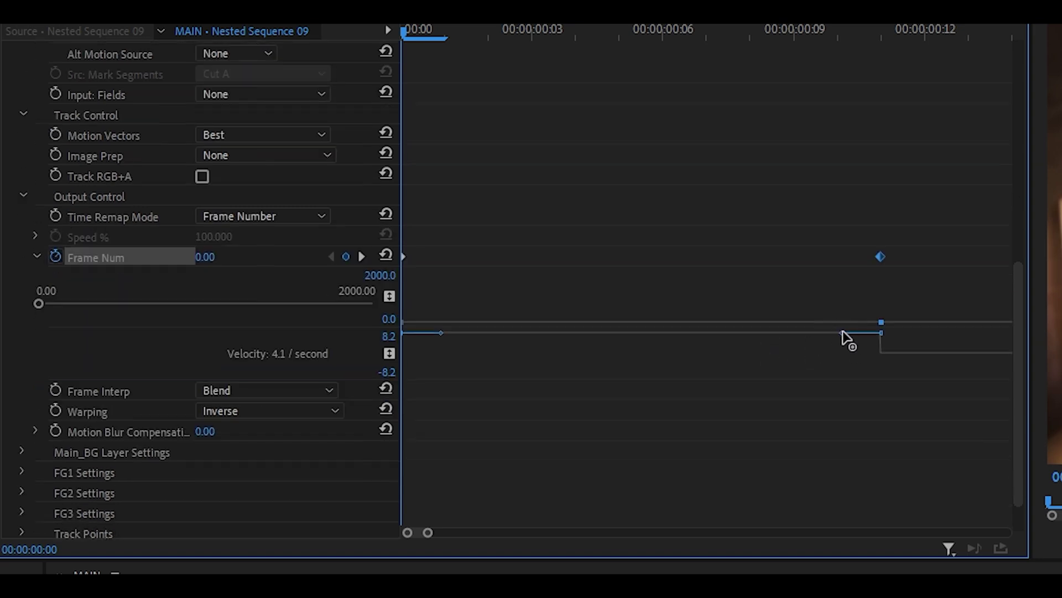
pyautogui.moveTo(841, 333); pyautogui.dragTo(500, 358)
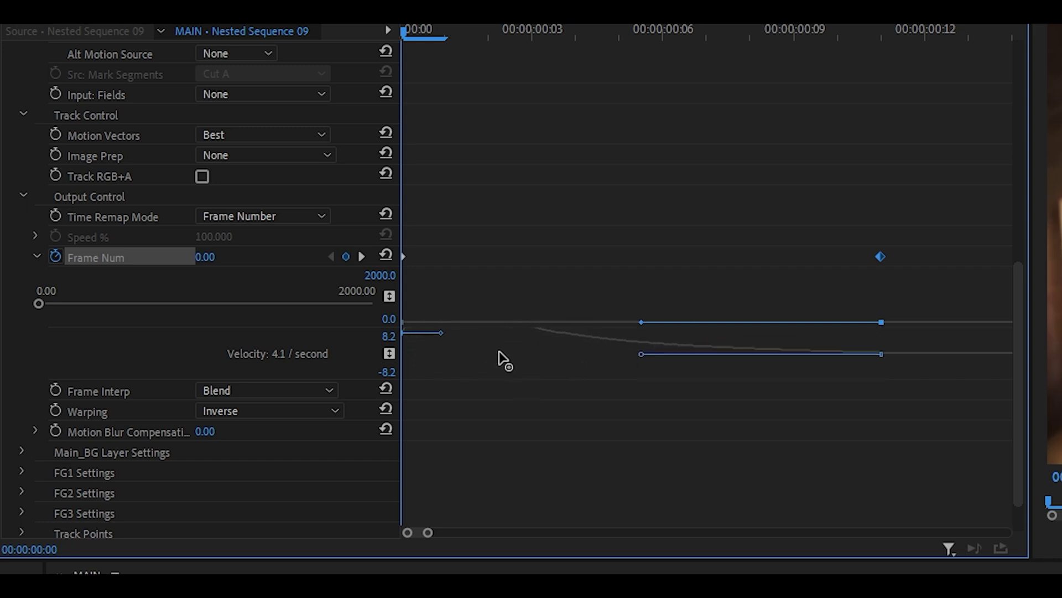
pyautogui.click(628, 294)
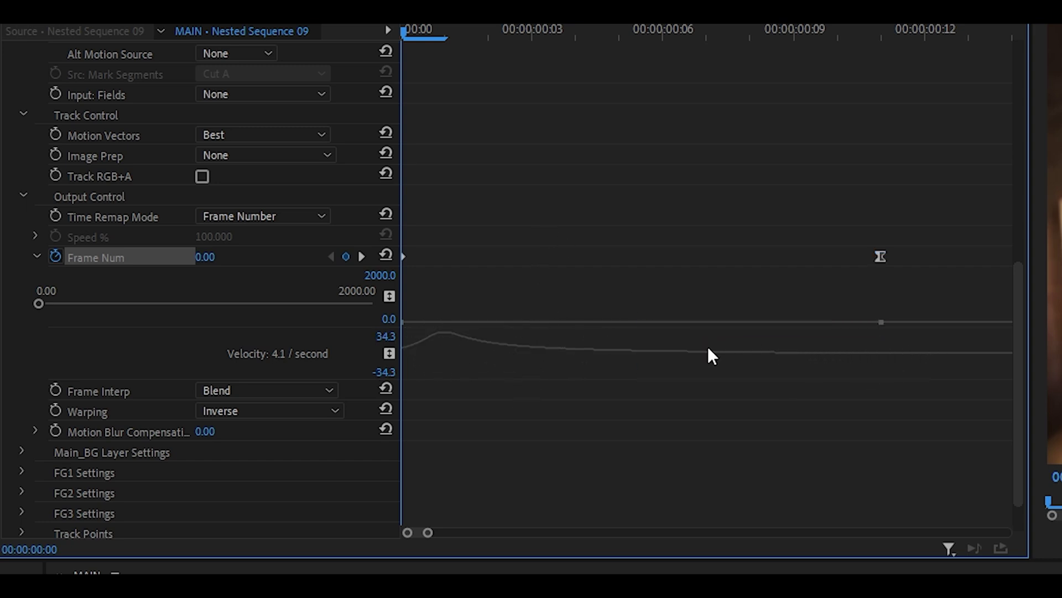
pyautogui.moveTo(298, 412); pyautogui.dragTo(374, 414)
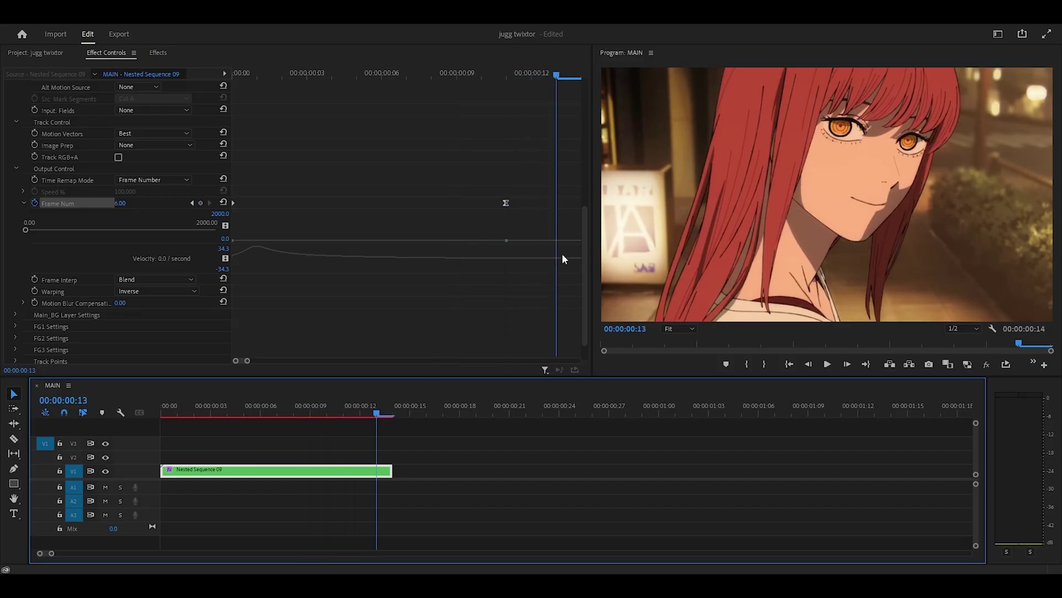
# - Set Frame Num to 2.00 at frame 13, adding a third keyframe
pyautogui.click(122, 203)
pyautogui.write('2')
pyautogui.press('Return')
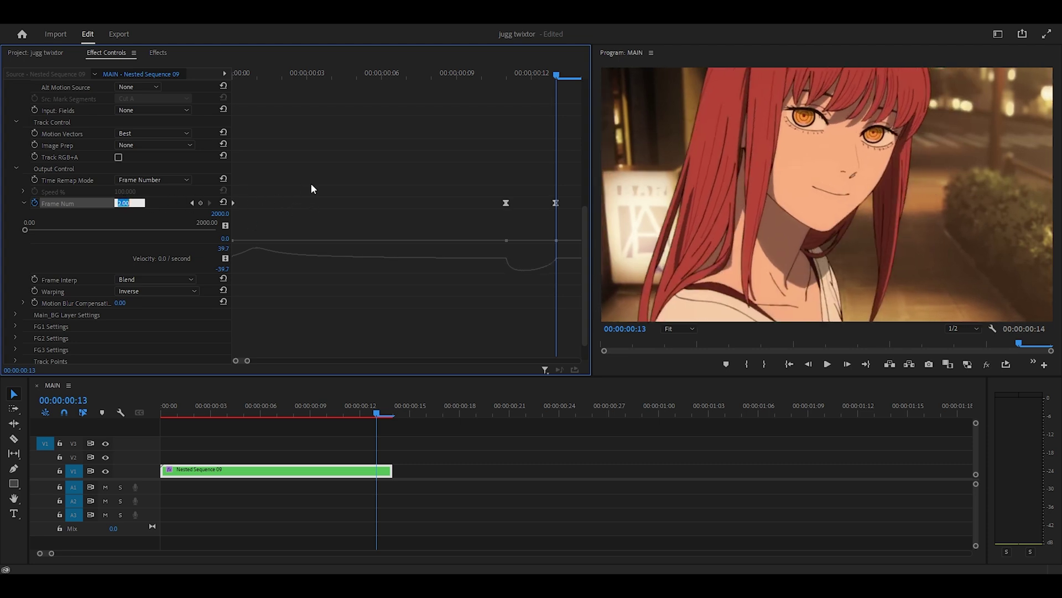
pyautogui.click(132, 203)
pyautogui.write('1')
pyautogui.press('Return')
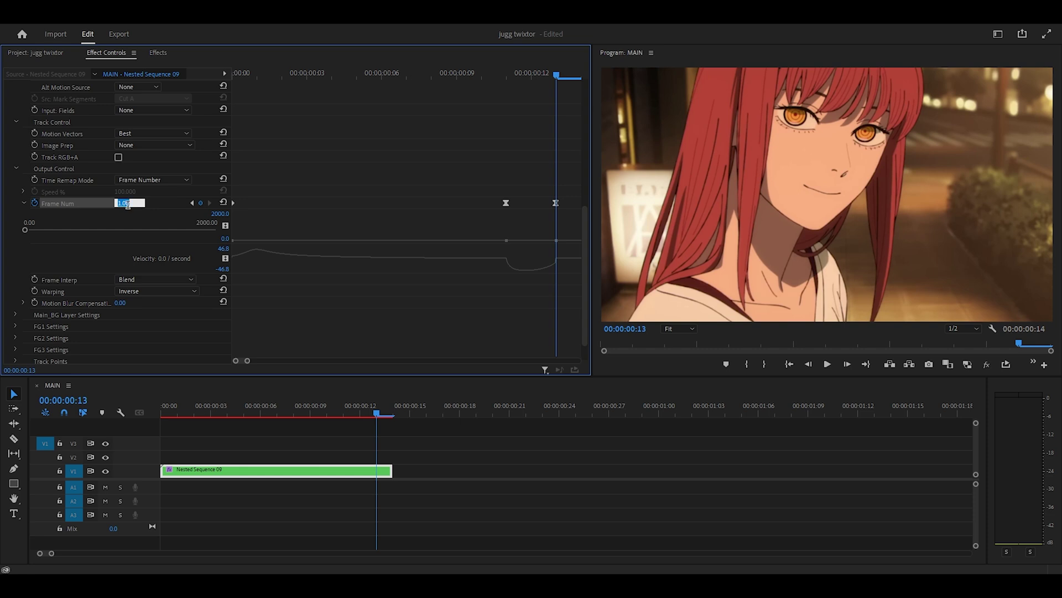
pyautogui.write('2')
pyautogui.press('Return')
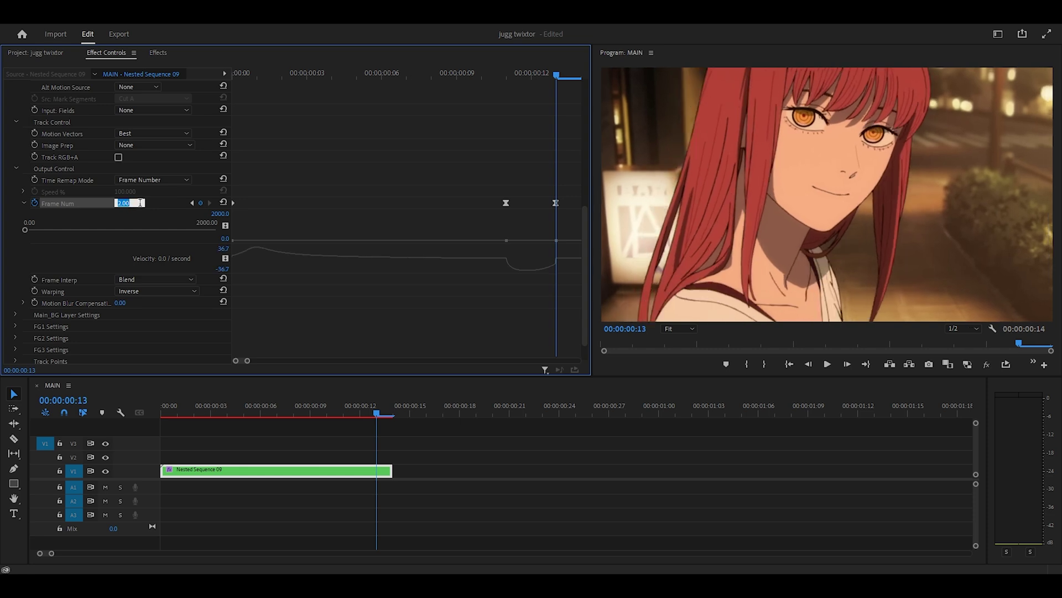
pyautogui.click(376, 183)
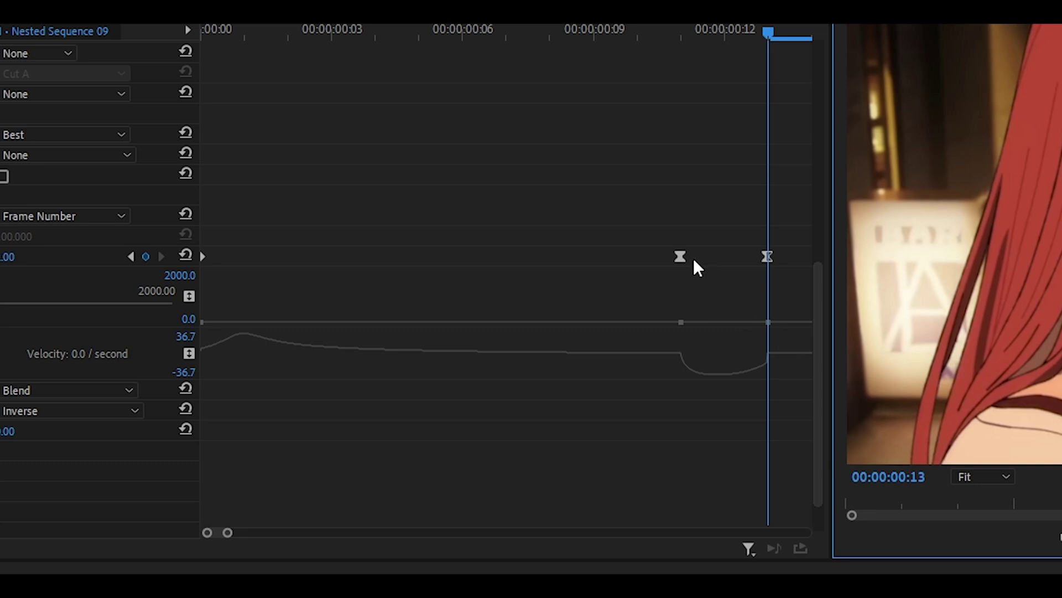
# - Ease the velocity between the frame-11 and frame-13 keyframes via the Bezier handle
pyautogui.click(506, 202)
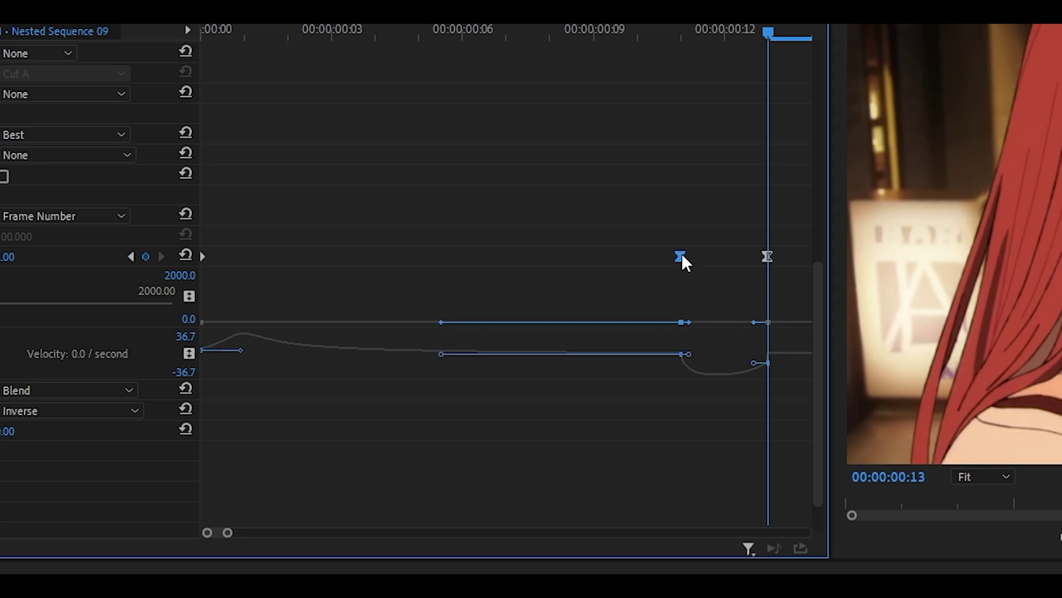
pyautogui.moveTo(689, 353)
pyautogui.mouseDown()
pyautogui.moveTo(755, 355)
pyautogui.moveTo(769, 340)
pyautogui.moveTo(805, 361)
pyautogui.moveTo(679, 339)
pyautogui.mouseUp()
pyautogui.click(691, 171)
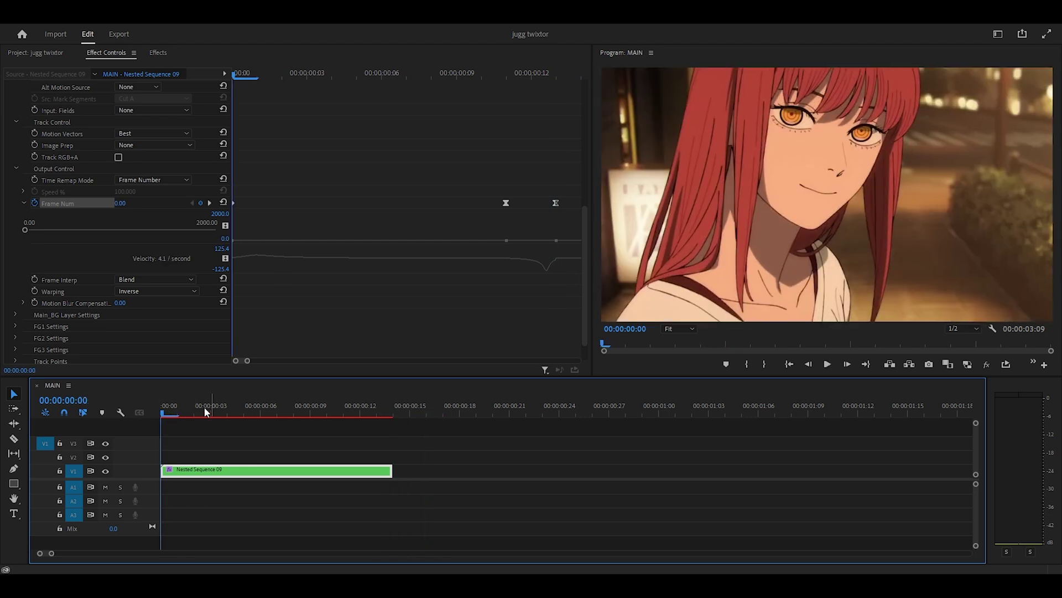
# - Move the first Frame Num keyframe to frame 2 and ease its speed curve outward
pyautogui.moveTo(246, 409); pyautogui.dragTo(194, 415)
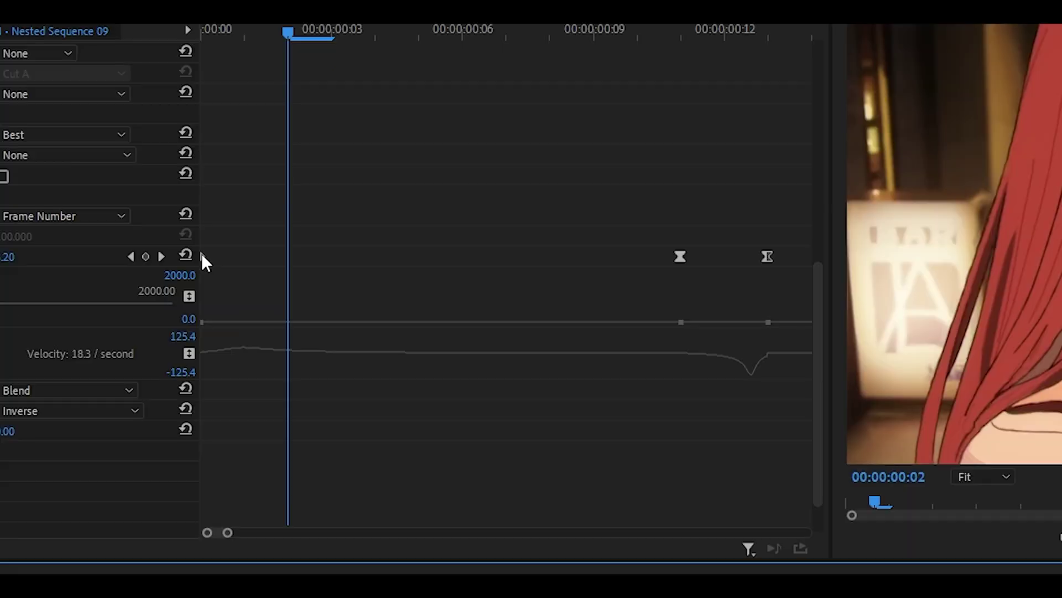
pyautogui.moveTo(233, 202); pyautogui.dragTo(281, 202)
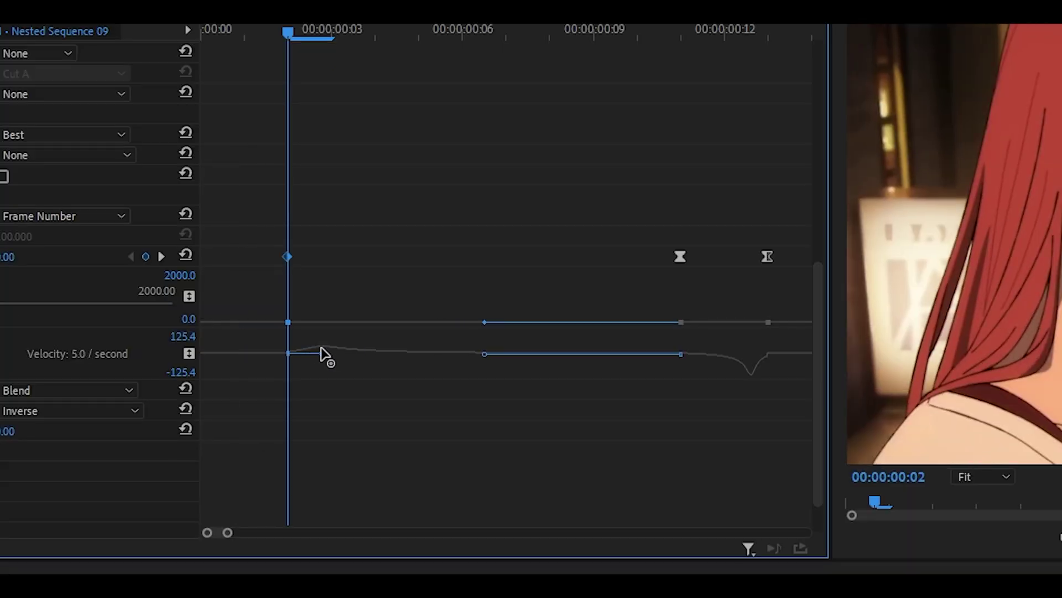
pyautogui.moveTo(313, 347); pyautogui.dragTo(320, 321)
pyautogui.click(377, 280)
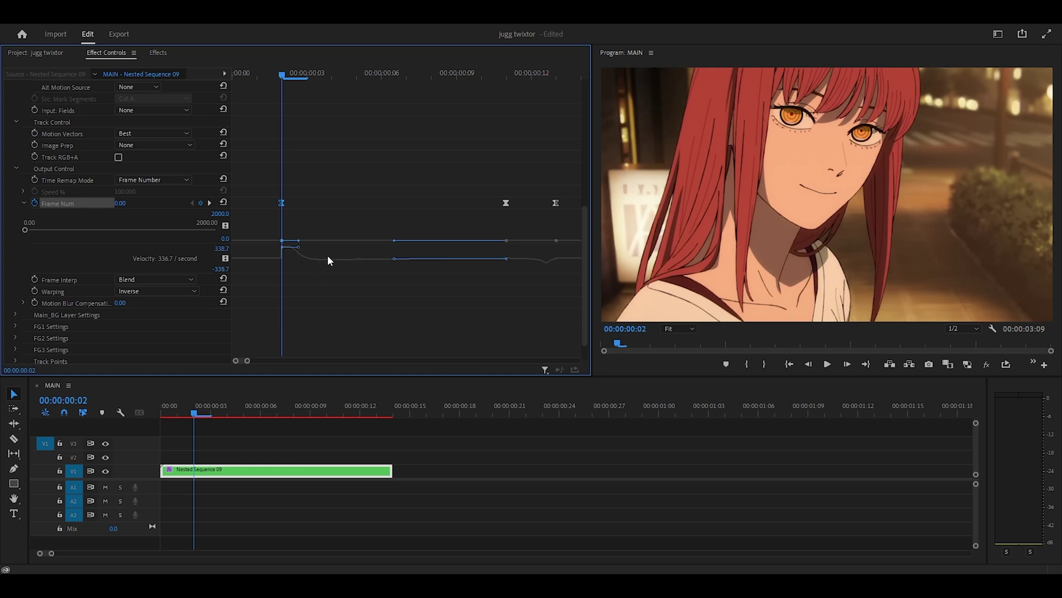
pyautogui.click(328, 260)
# - Undo the steeper velocity change and re-ease the curve out of the first keyframe
pyautogui.moveTo(307, 73); pyautogui.dragTo(332, 94)
pyautogui.hotkey('ctrl', 'z')
pyautogui.press('Left')
pyautogui.press('Left')
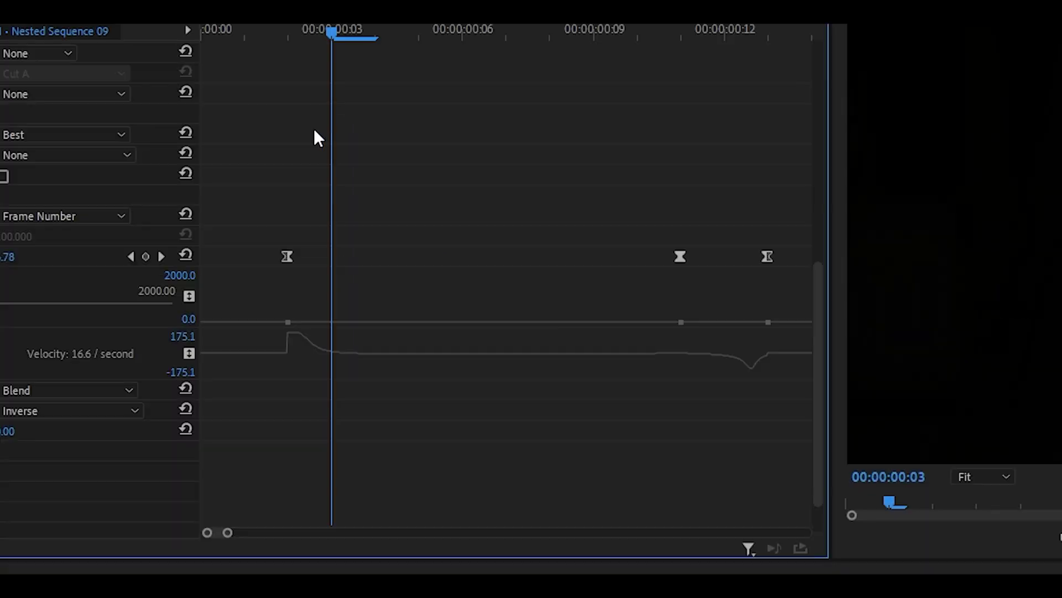
pyautogui.press('Right')
pyautogui.press('Right')
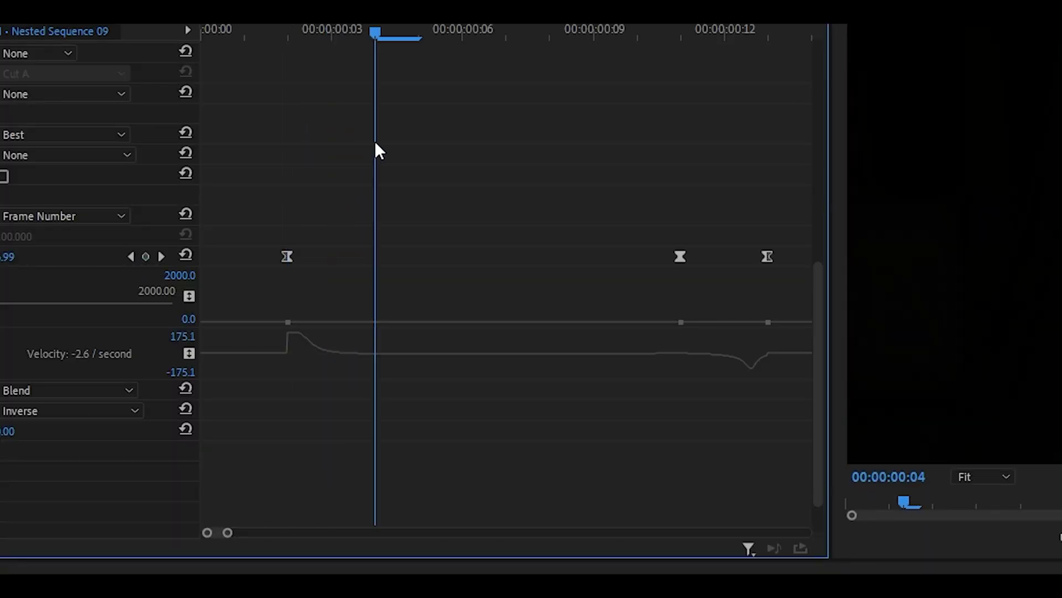
pyautogui.click(286, 256)
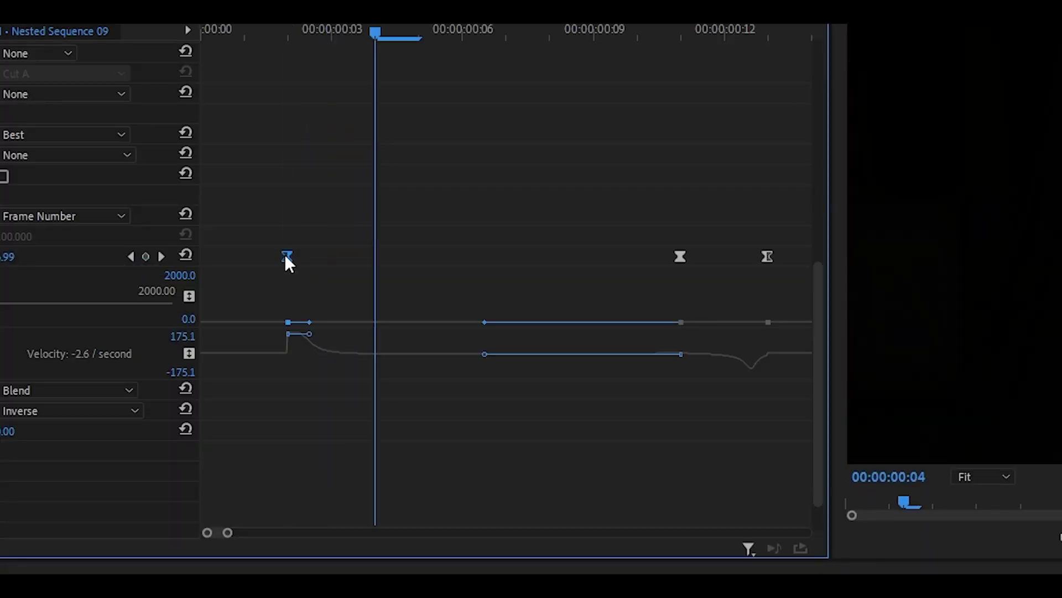
pyautogui.moveTo(309, 334); pyautogui.dragTo(302, 335)
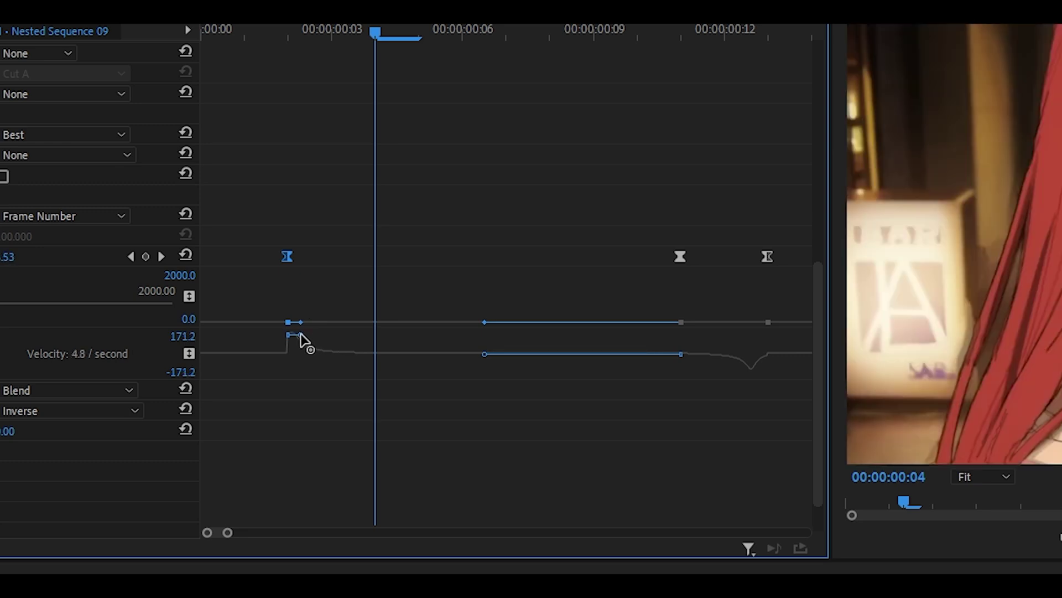
pyautogui.click(358, 216)
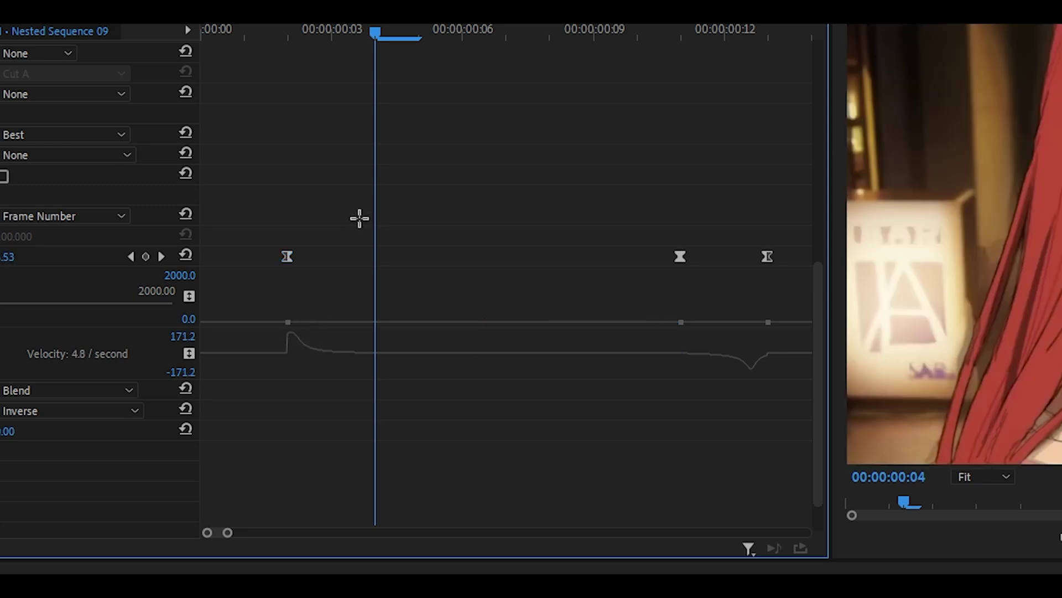
# - Shift the first Frame Num keyframe to frame 0, check playback, and save the project
pyautogui.click(284, 28)
pyautogui.press('space')
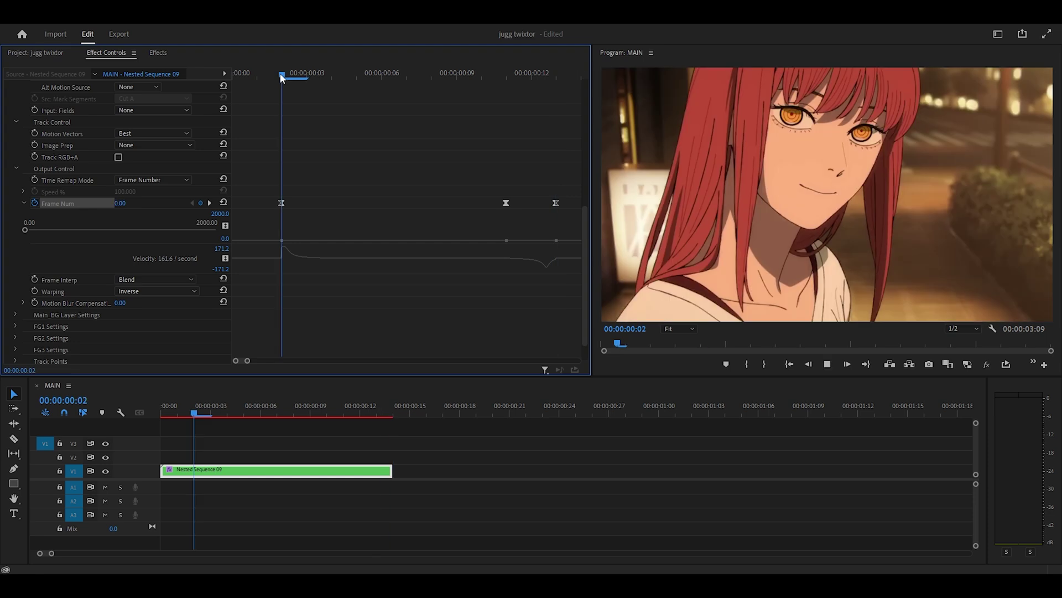
pyautogui.press('space')
pyautogui.click(280, 203)
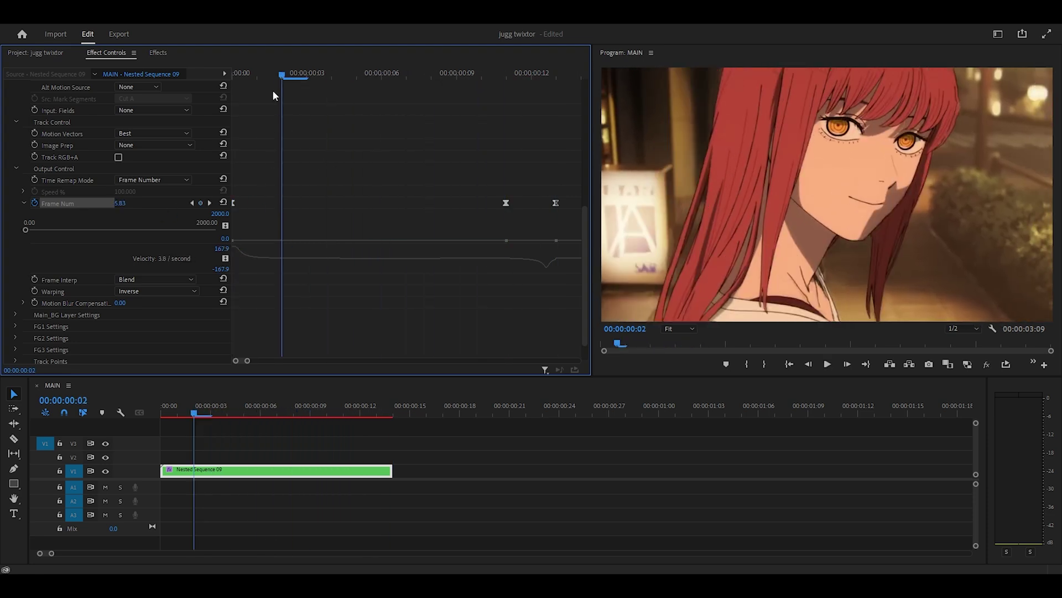
pyautogui.moveTo(281, 203); pyautogui.dragTo(251, 207)
pyautogui.press('space')
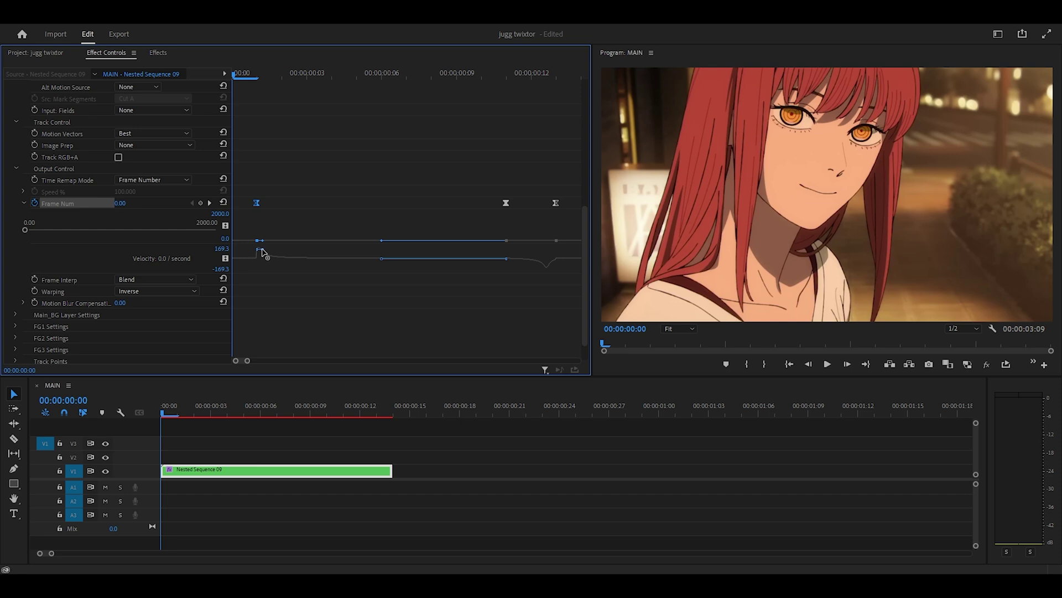
pyautogui.moveTo(256, 203); pyautogui.dragTo(233, 203)
pyautogui.press('space')
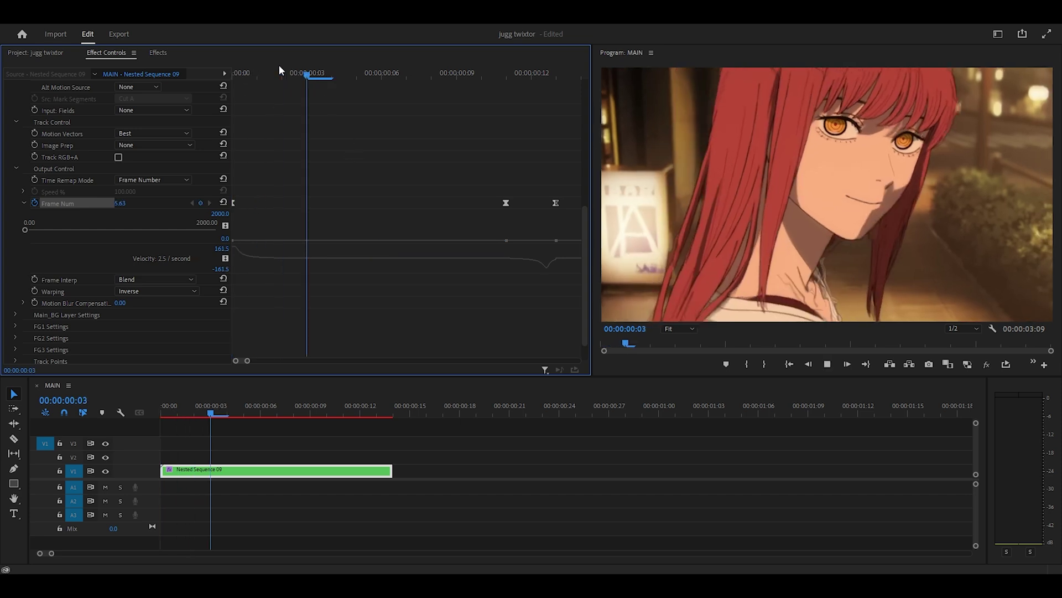
pyautogui.hotkey('ctrl', 's')
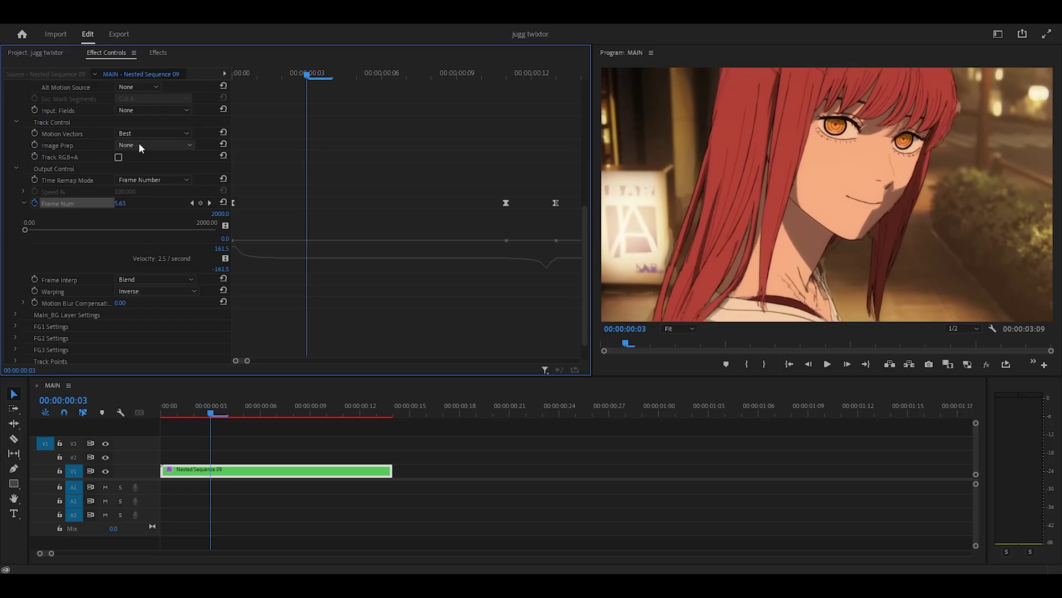
# - Try Twixtor's Image Prep as Contrast/Edge Enhance, then set it to Delinearize
pyautogui.scroll(1, 333, 192)
pyautogui.click(147, 166)
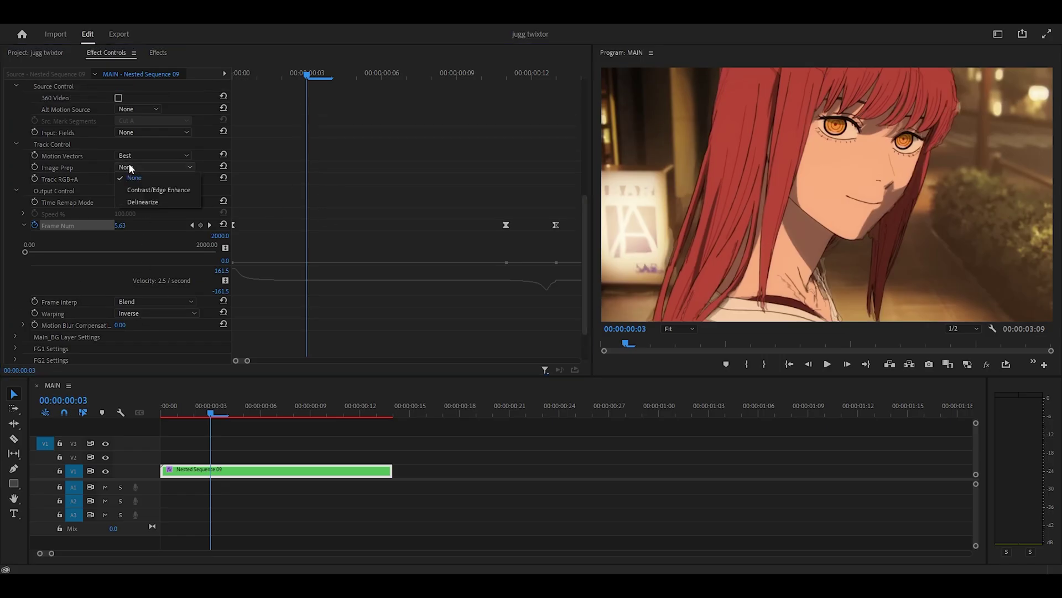
pyautogui.click(157, 190)
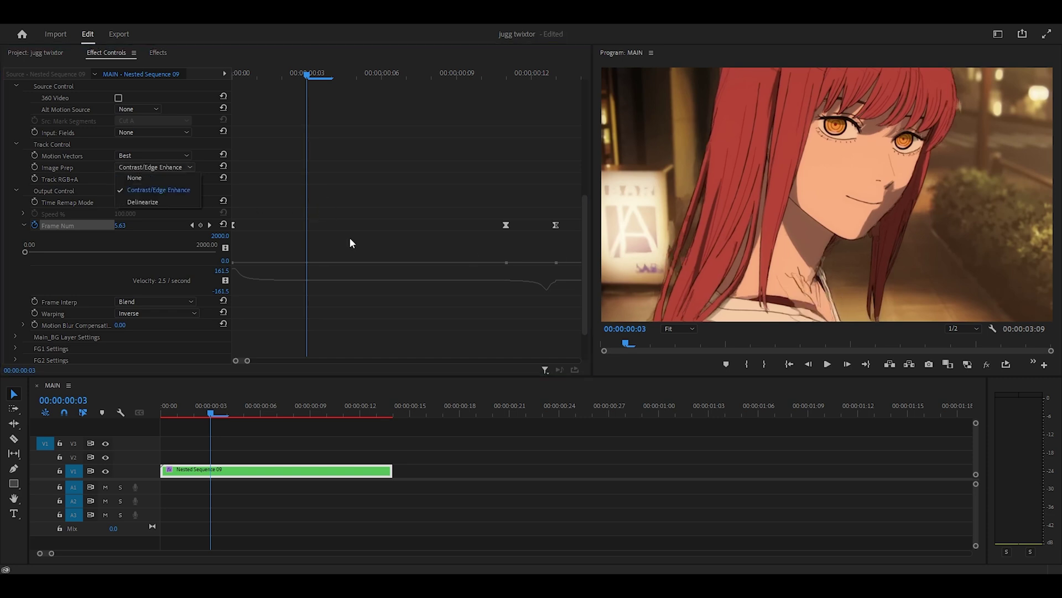
pyautogui.click(157, 202)
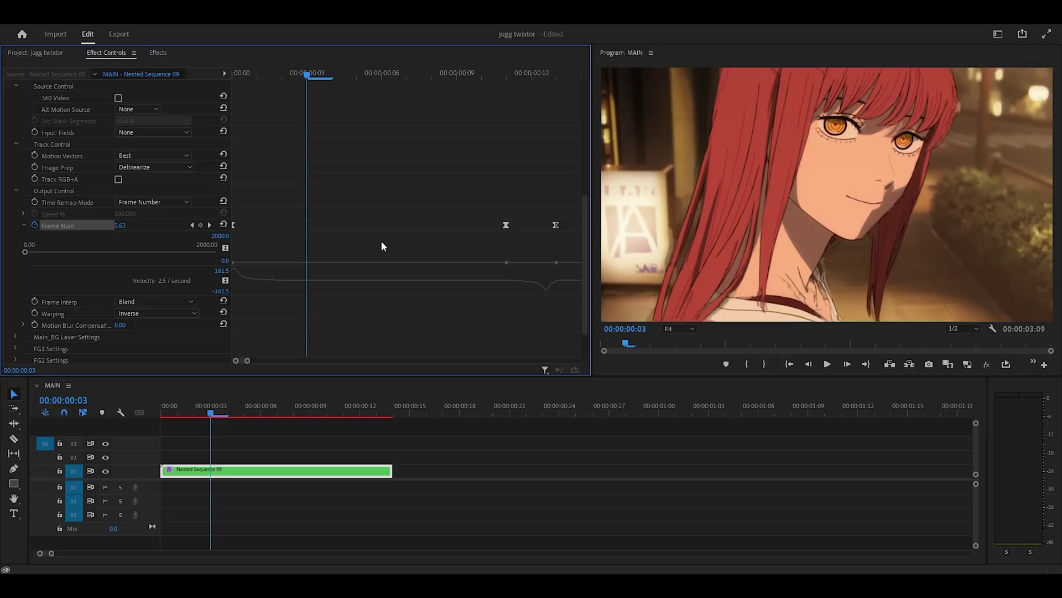
# - Switch Twixtor's Warping from Inverse to Forward
pyautogui.click(147, 313)
pyautogui.click(134, 348)
pyautogui.click(153, 313)
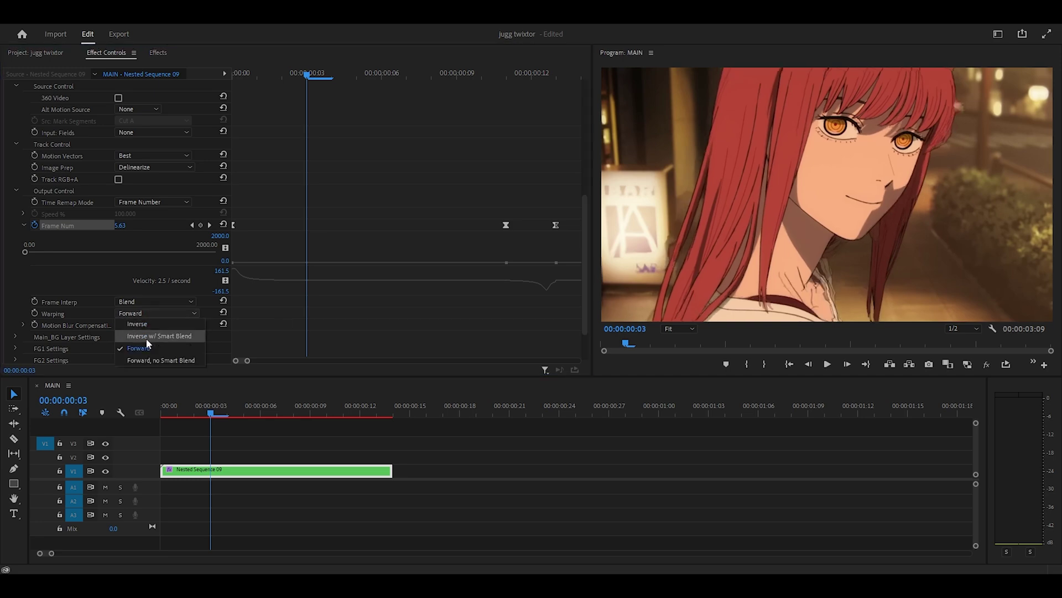
pyautogui.click(150, 336)
# - Play back the clip, then nest it as Nested Sequence 10
pyautogui.click(195, 409)
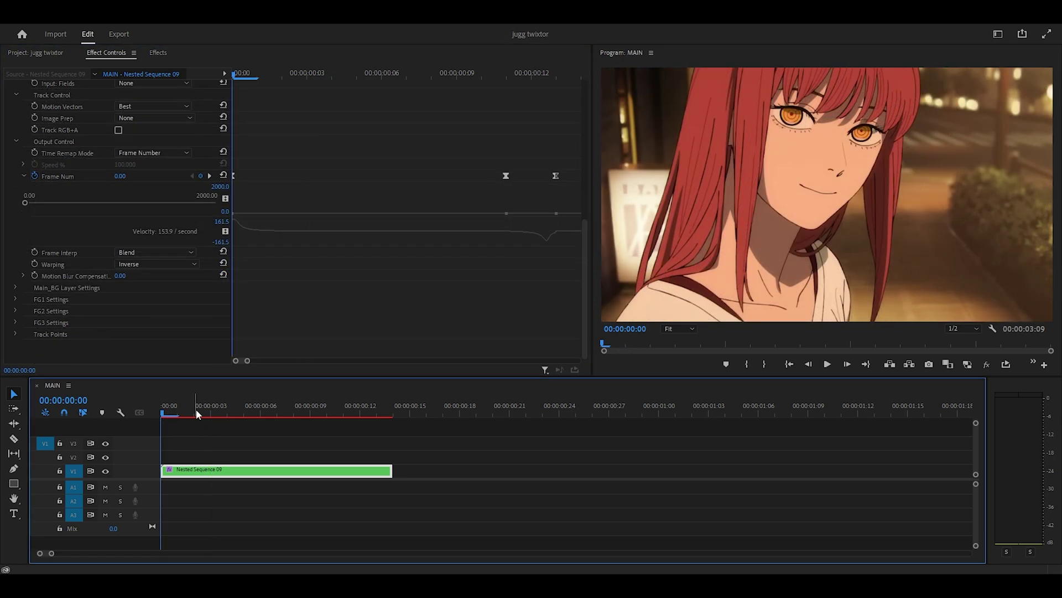
pyautogui.press('space')
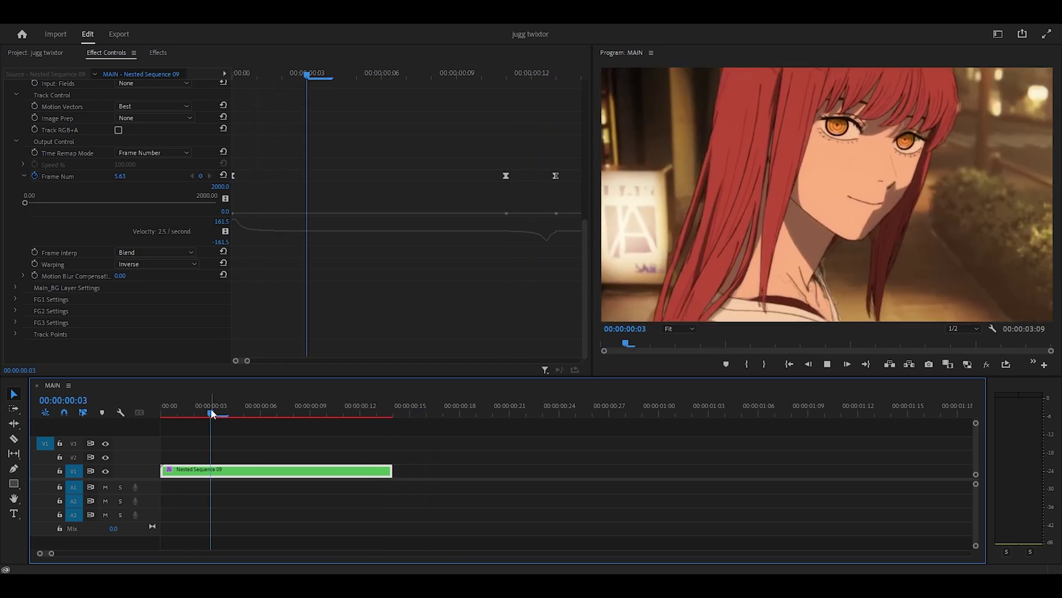
pyautogui.press('space')
pyautogui.rightClick(249, 470)
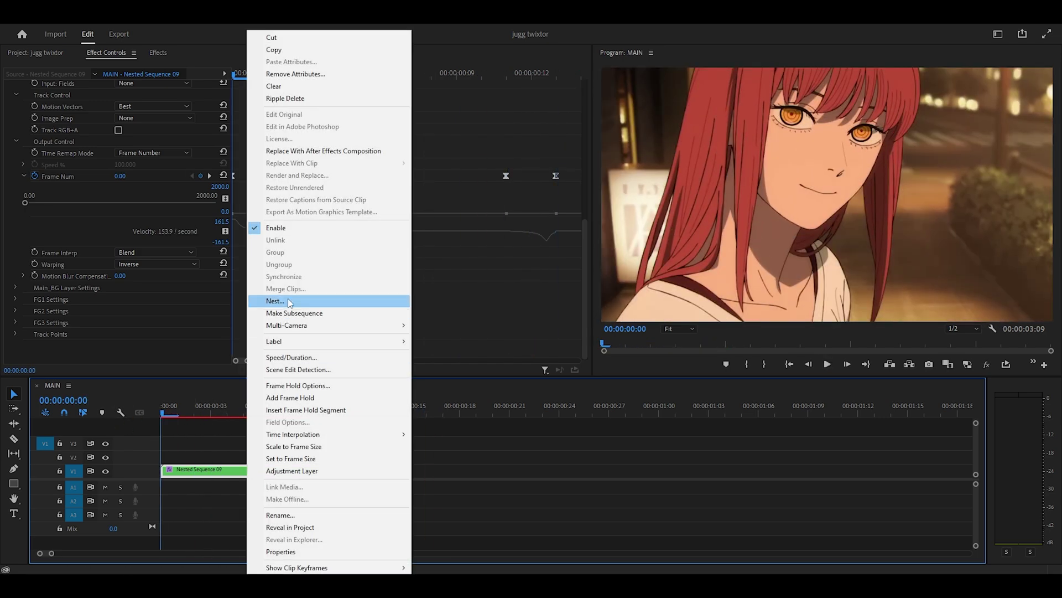
pyautogui.click(289, 300)
pyautogui.click(502, 305)
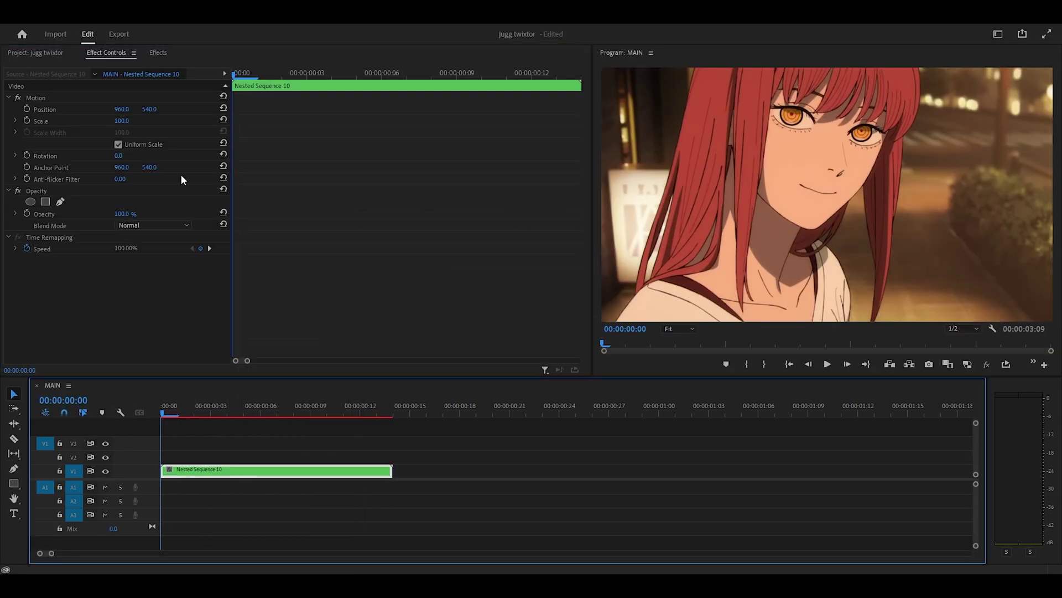
# - Place the Adjustment Layer on V2 above the nest and list the Jugg glitch presets
pyautogui.click(47, 54)
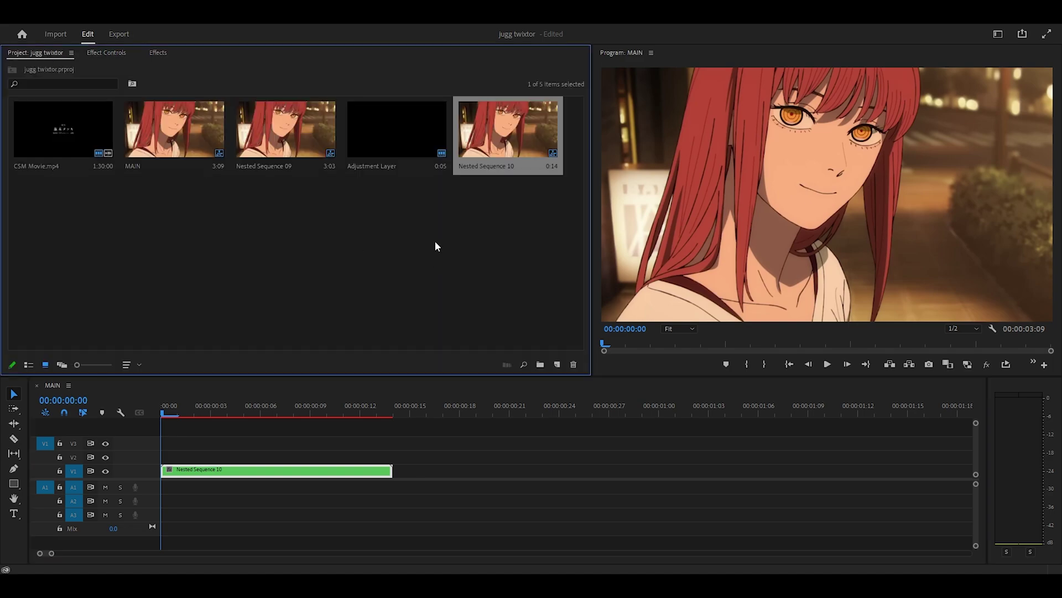
pyautogui.click(396, 138)
pyautogui.moveTo(396, 143); pyautogui.dragTo(211, 457)
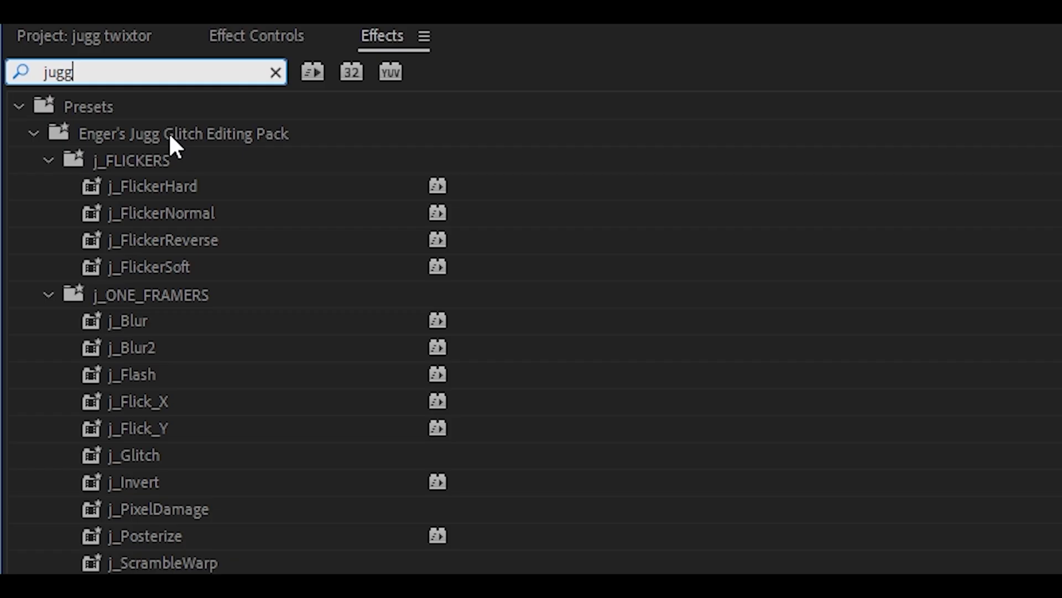
pyautogui.click(171, 137)
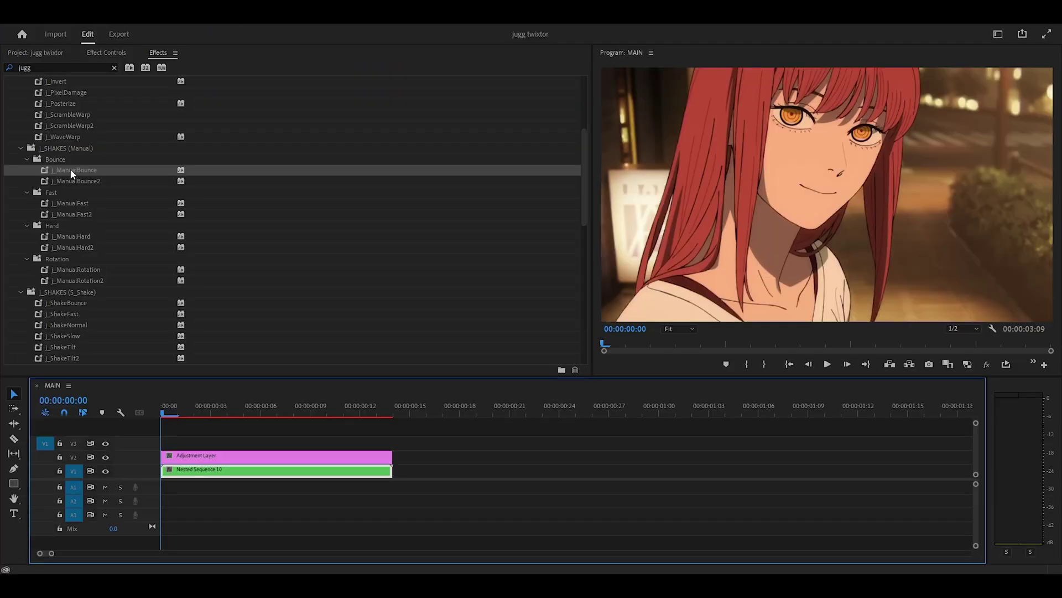
# - Try j_ManualBounce and j_ManualBounce2 on the Adjustment Layer, previewing and undoing each
pyautogui.moveTo(70, 168); pyautogui.dragTo(190, 455)
pyautogui.press('space')
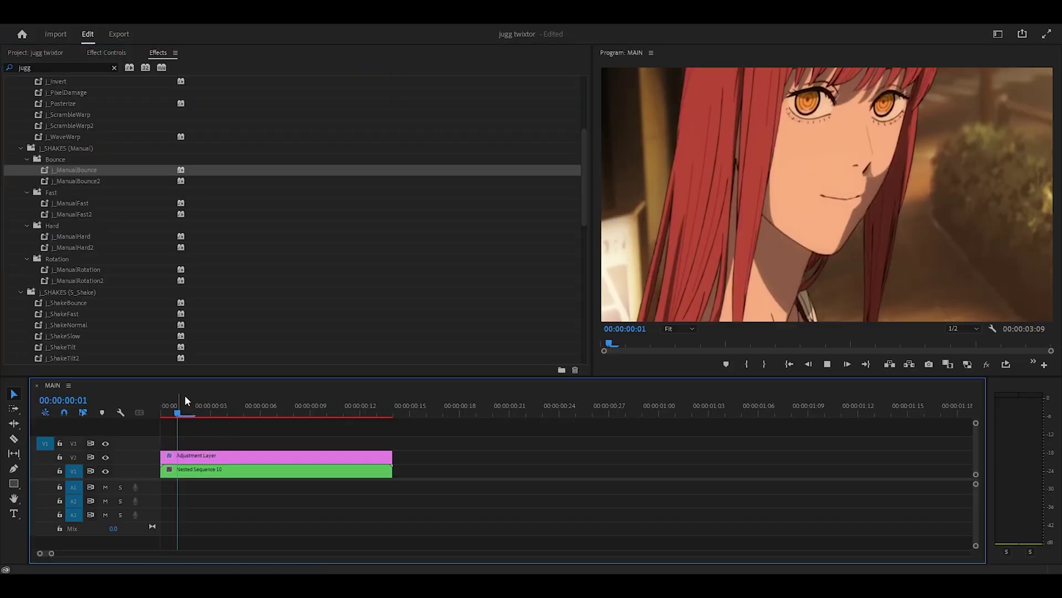
pyautogui.press('space')
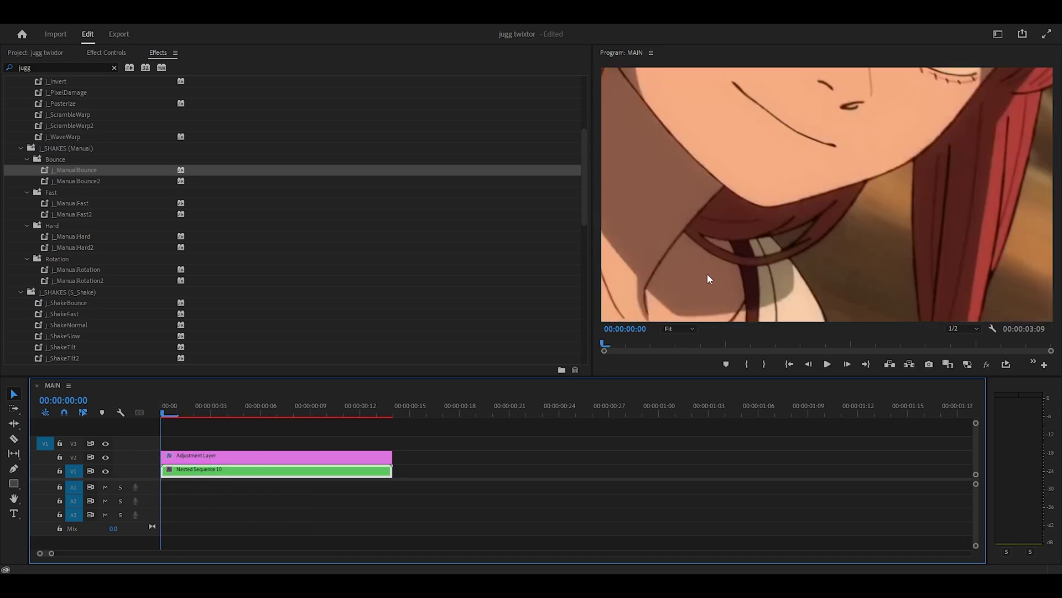
pyautogui.hotkey('ctrl', 'z')
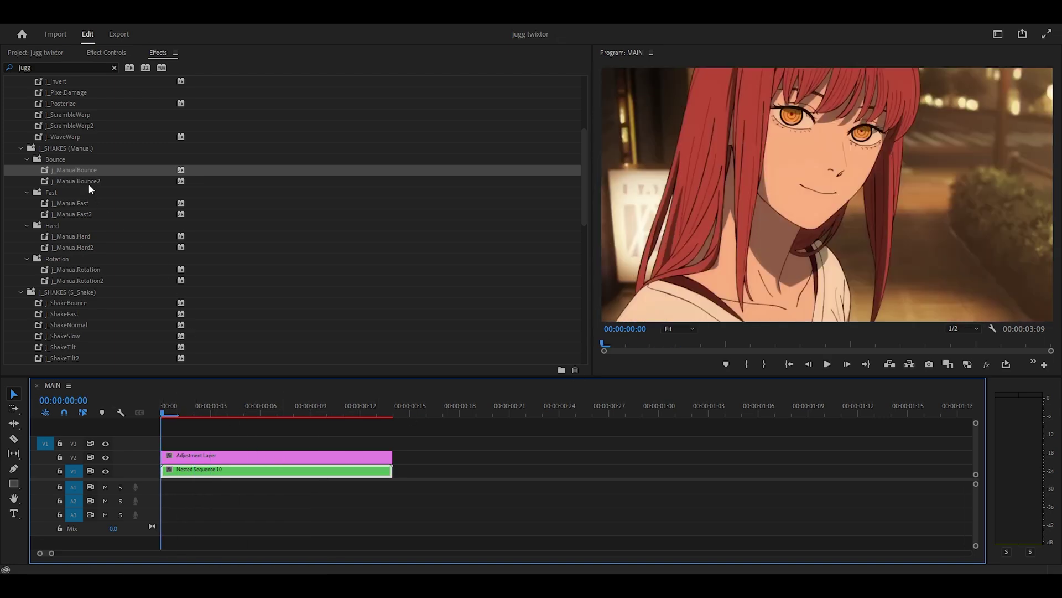
pyautogui.moveTo(88, 181); pyautogui.dragTo(218, 455)
pyautogui.press('space')
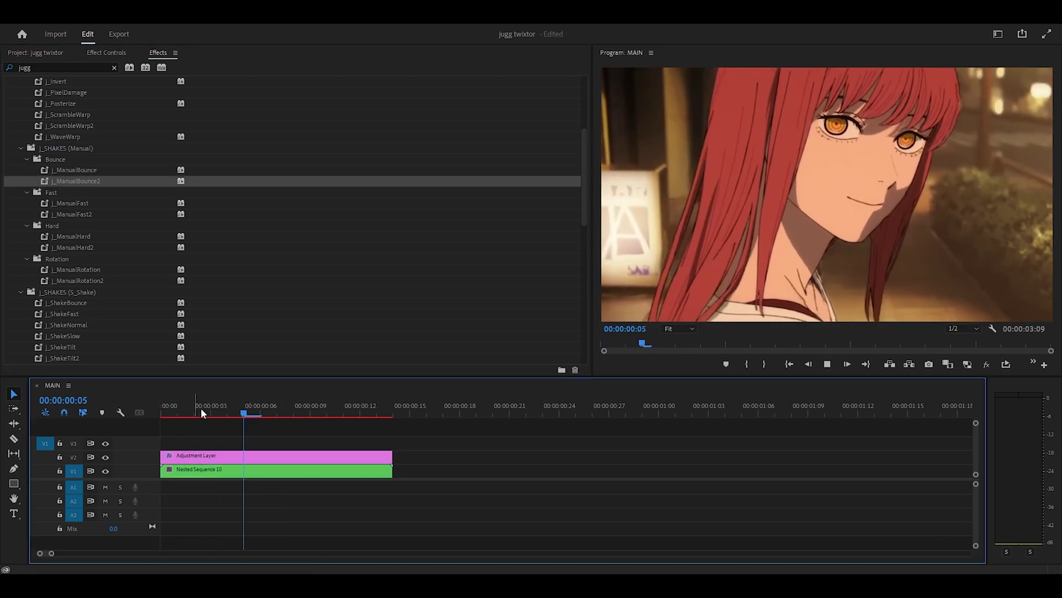
pyautogui.hotkey('ctrl', 'z')
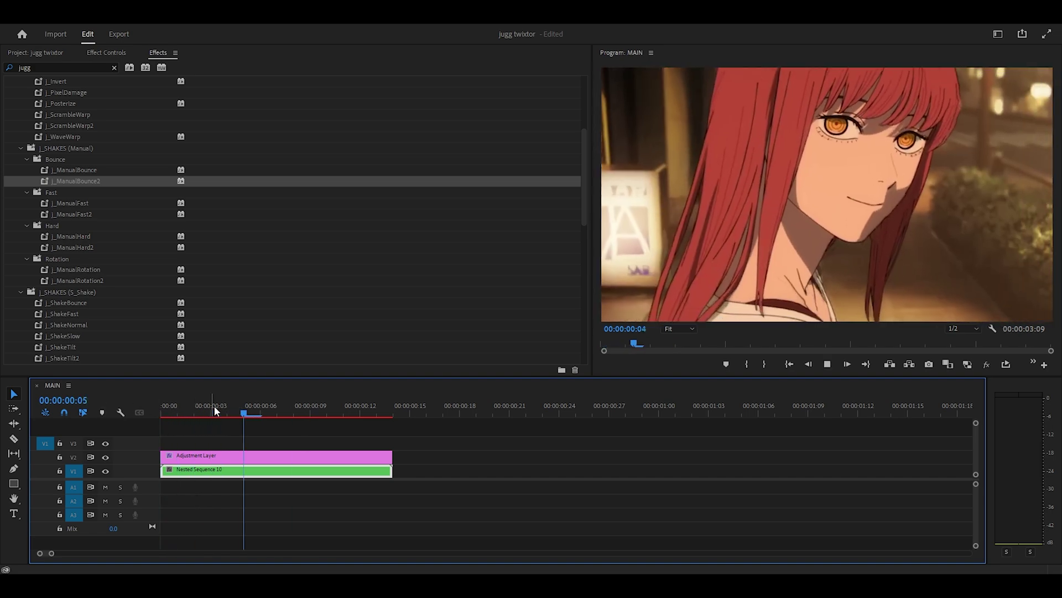
# - Apply j_ManualFast, then pick j_ManualHard and scrub to preview the shake
pyautogui.moveTo(77, 204); pyautogui.dragTo(195, 455)
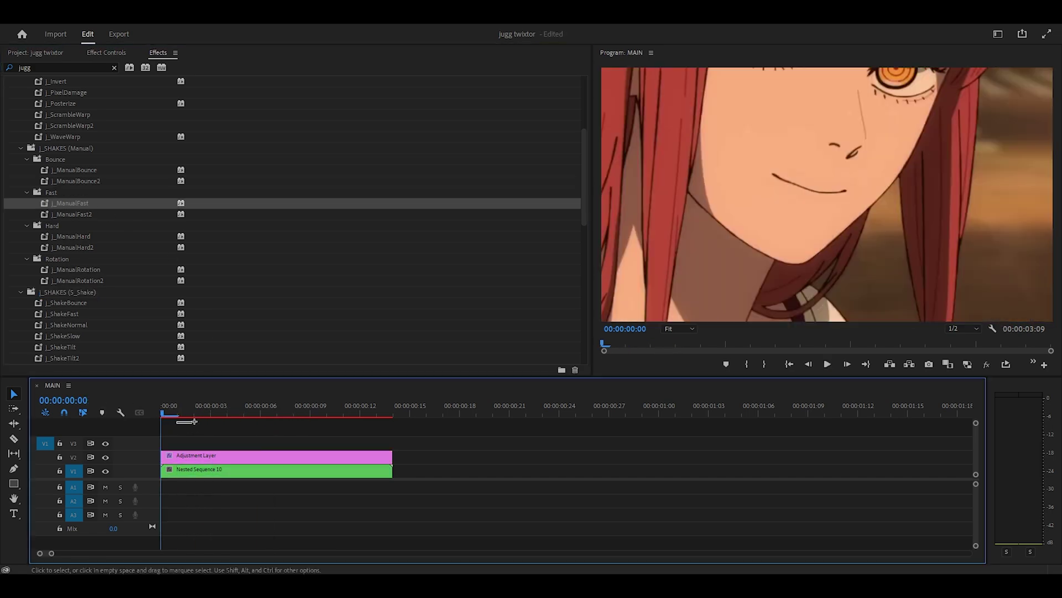
pyautogui.press('space')
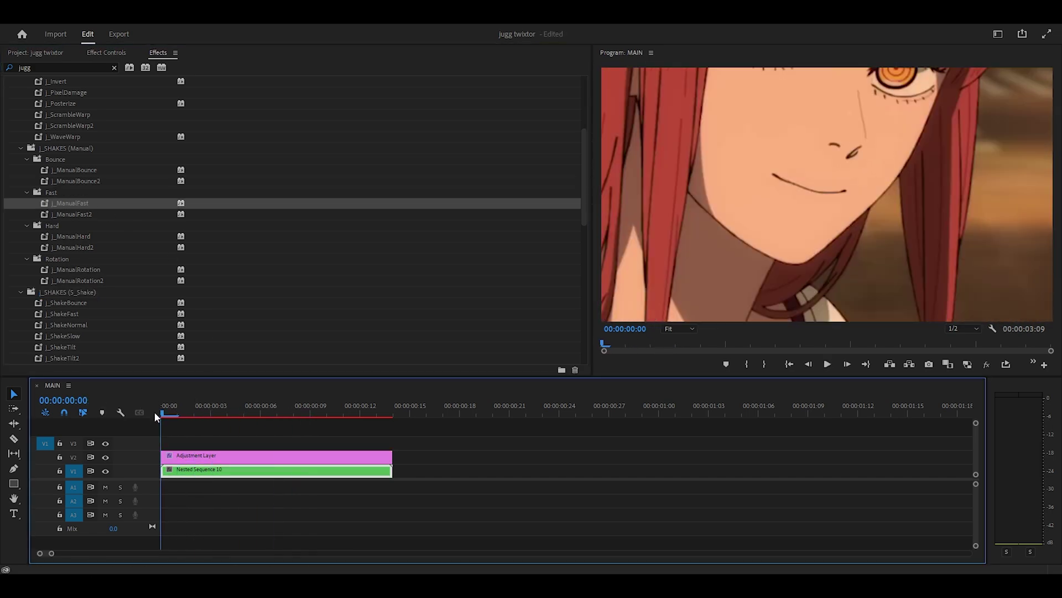
pyautogui.scroll(-1, 84, 223)
pyautogui.click(84, 224)
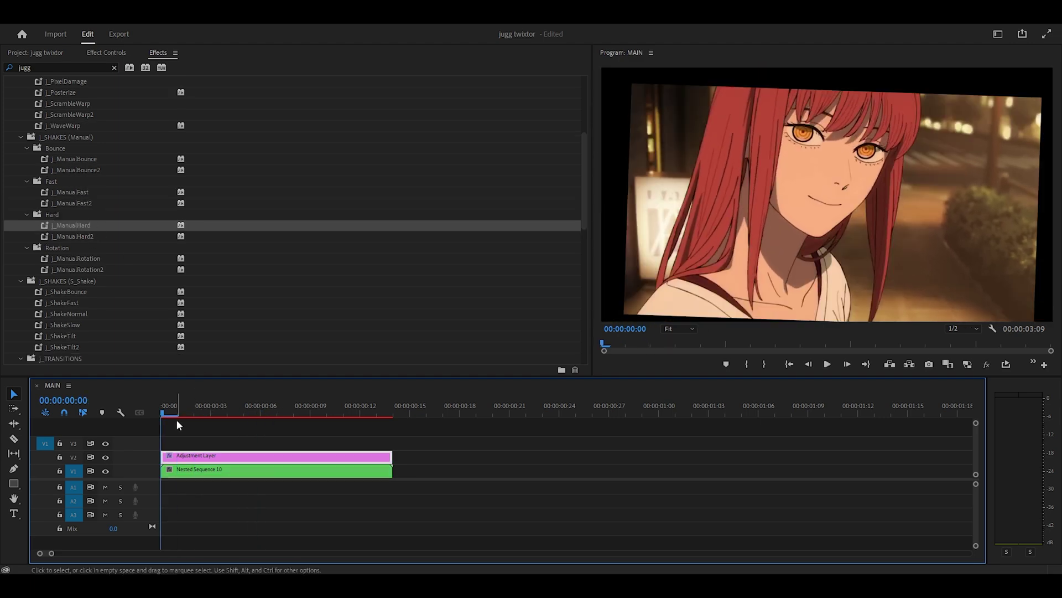
pyautogui.moveTo(178, 414)
pyautogui.mouseDown()
pyautogui.moveTo(185, 405)
pyautogui.moveTo(161, 411)
pyautogui.moveTo(177, 406)
pyautogui.mouseUp()
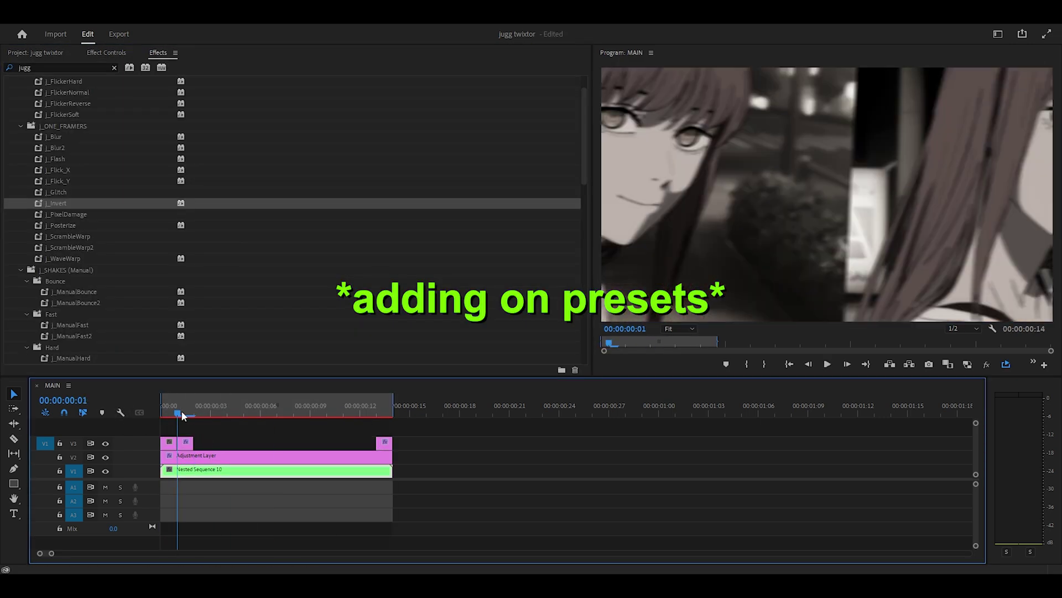
# - Save the project and play back the clip with the V3 flicker and invert presets
pyautogui.hotkey('ctrl', 's')
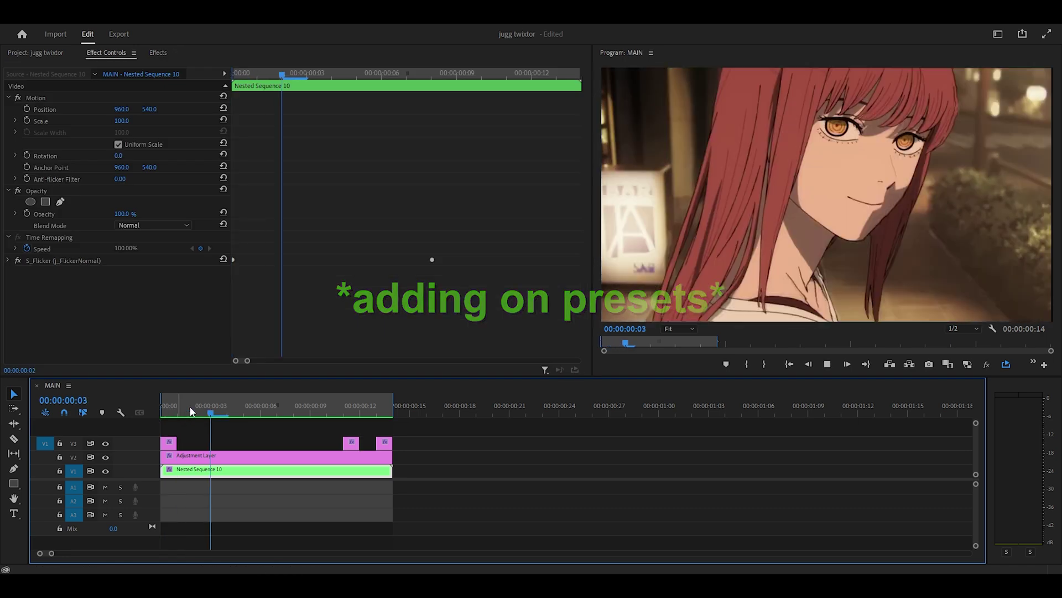
pyautogui.press('space')
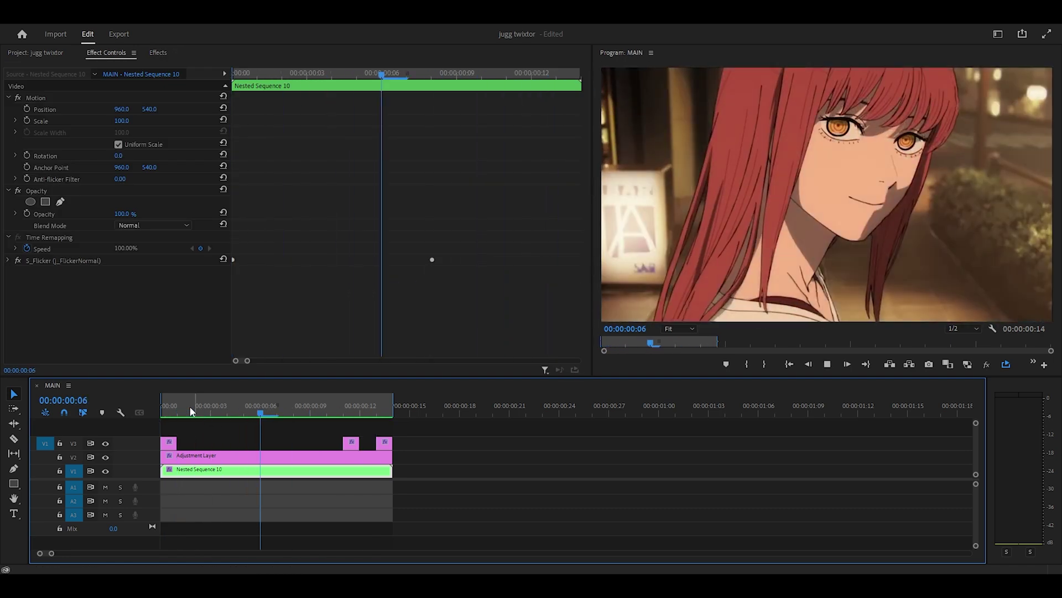